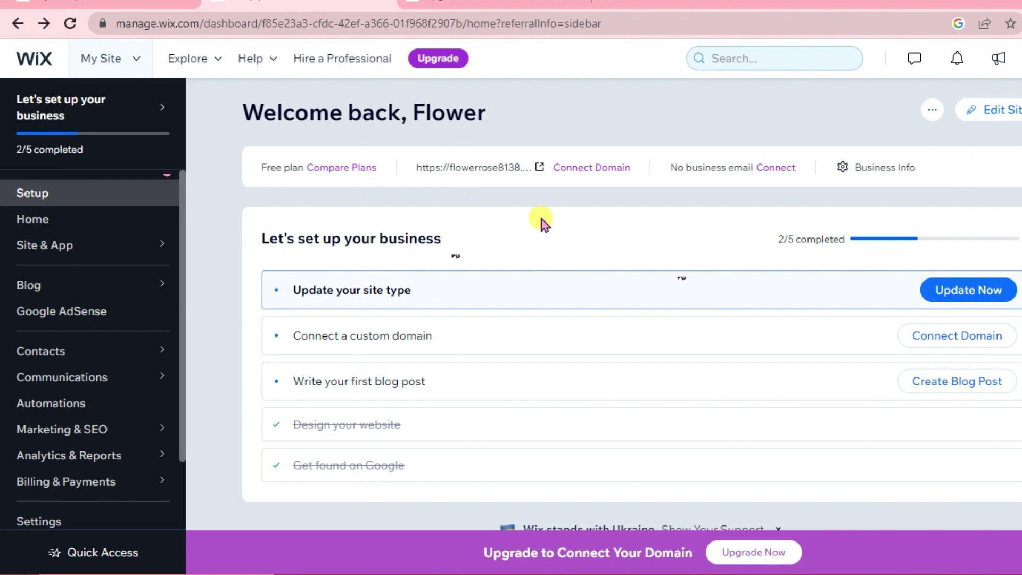
Search the dashboard for 'multilingual' and open the Wix Multilingual app page.
{"action": "scroll", "coordinate": [750, 64], "scroll_direction": "up", "scroll_amount": 5}
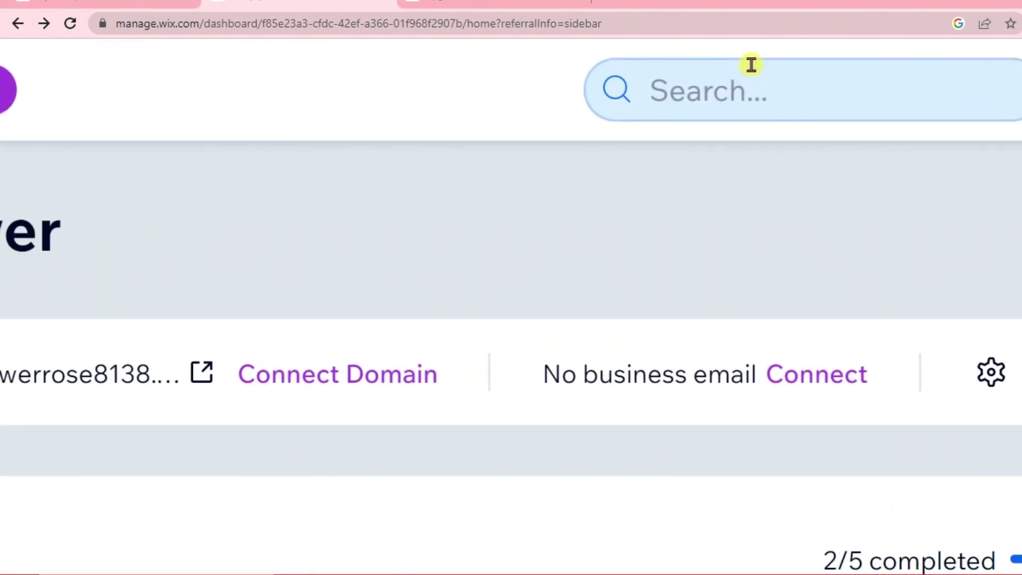
{"action": "left_click", "coordinate": [673, 113]}
{"action": "type", "text": "mul"}
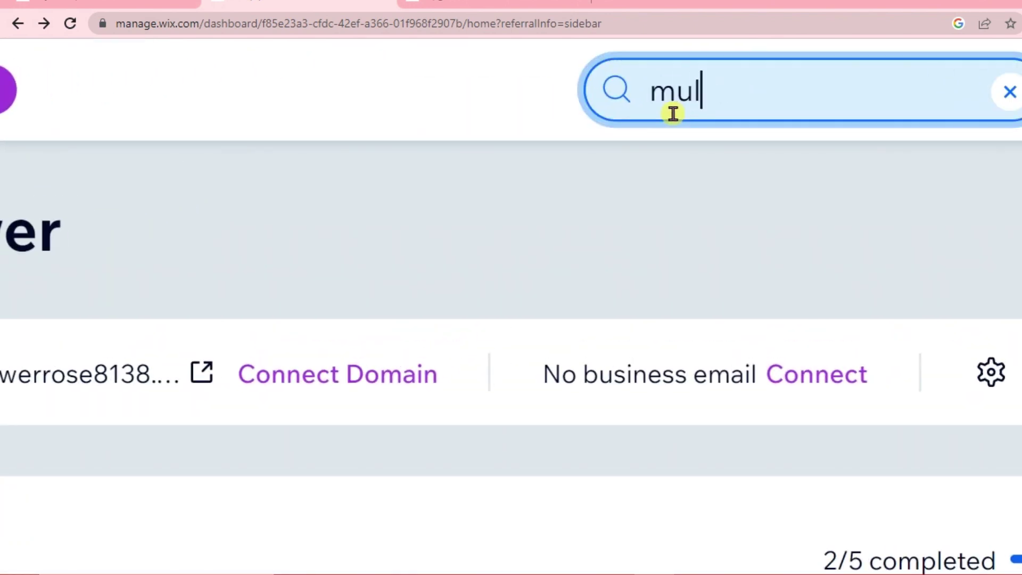
{"action": "type", "text": "tilingual"}
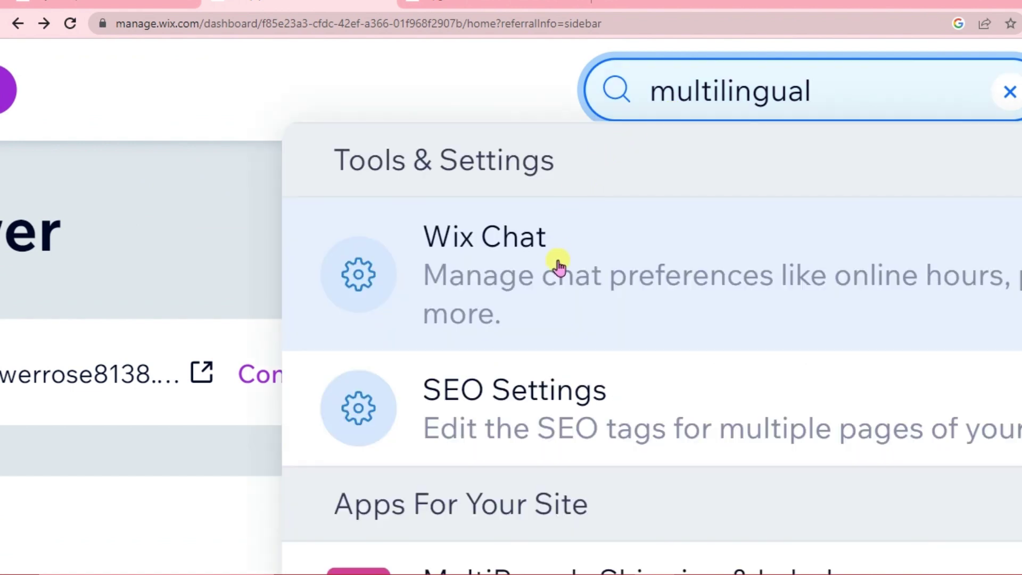
{"action": "scroll", "coordinate": [554, 266], "scroll_direction": "down", "scroll_amount": 5}
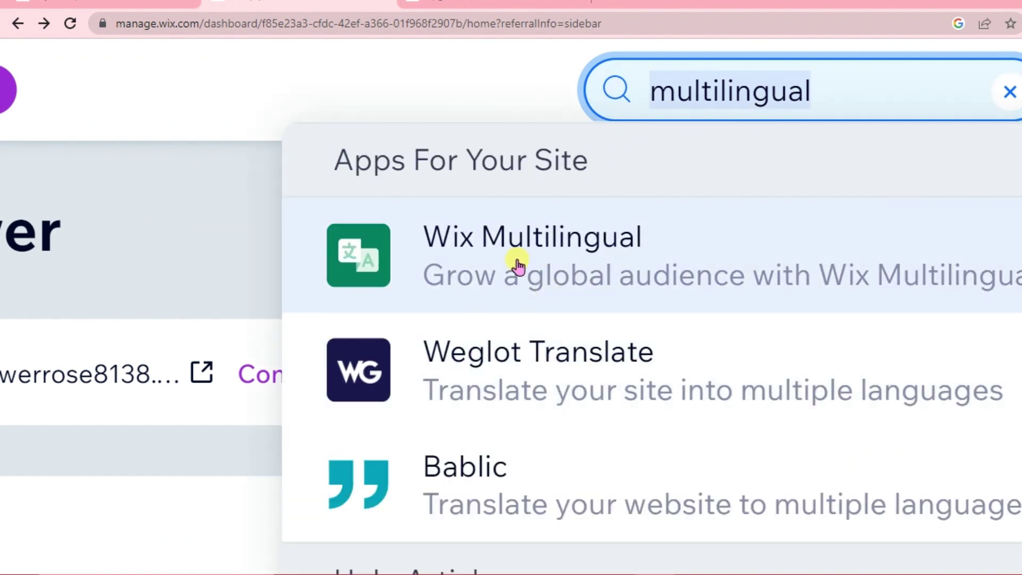
{"action": "left_click", "coordinate": [517, 263]}
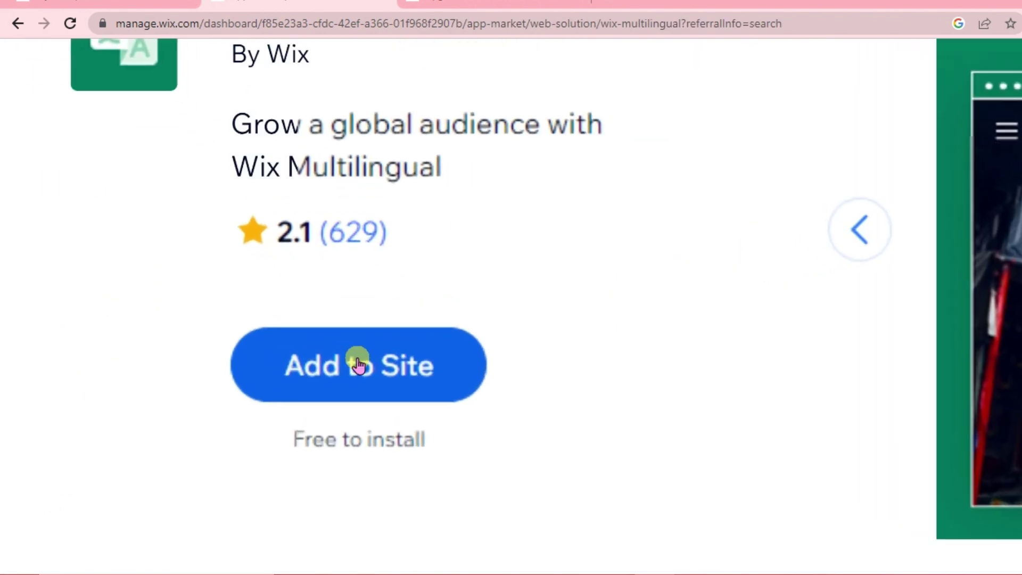
Add Wix Multilingual to the site and open it in the editor.
{"action": "left_click", "coordinate": [358, 367]}
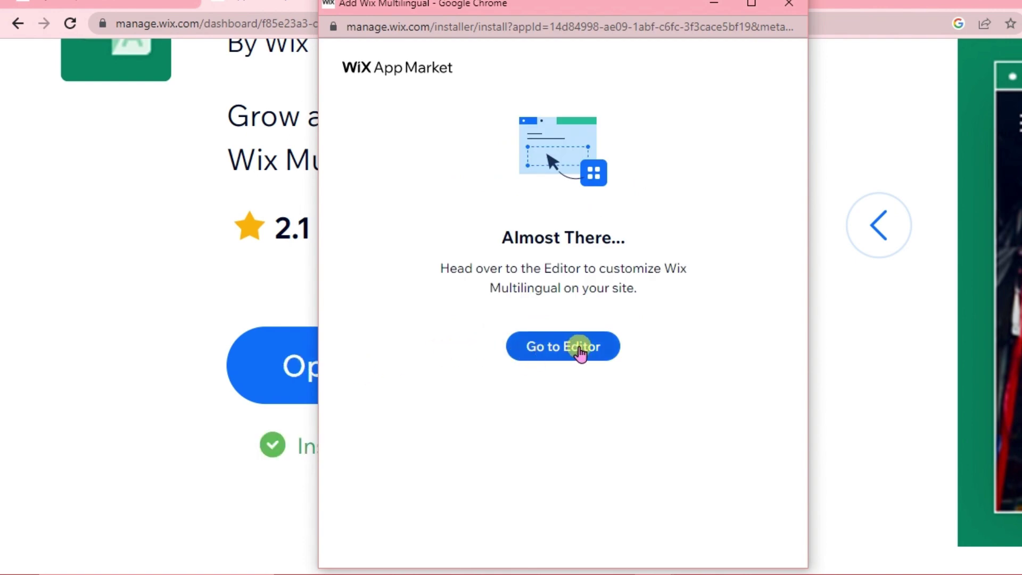
{"action": "left_click", "coordinate": [579, 350]}
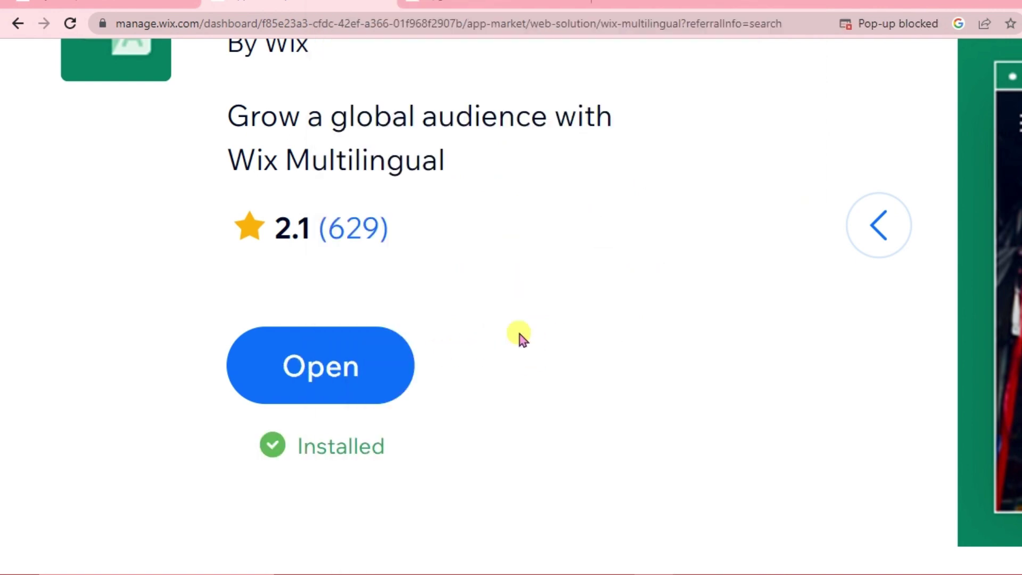
{"action": "left_click", "coordinate": [344, 362]}
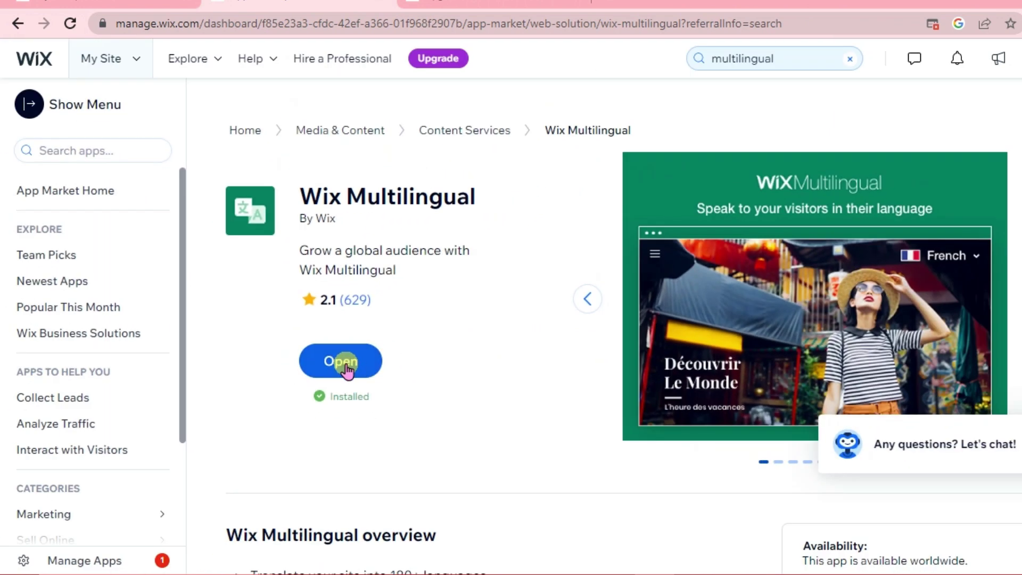
Add Wix Multilingual in the editor and choose English as the main language.
{"action": "left_click", "coordinate": [346, 367]}
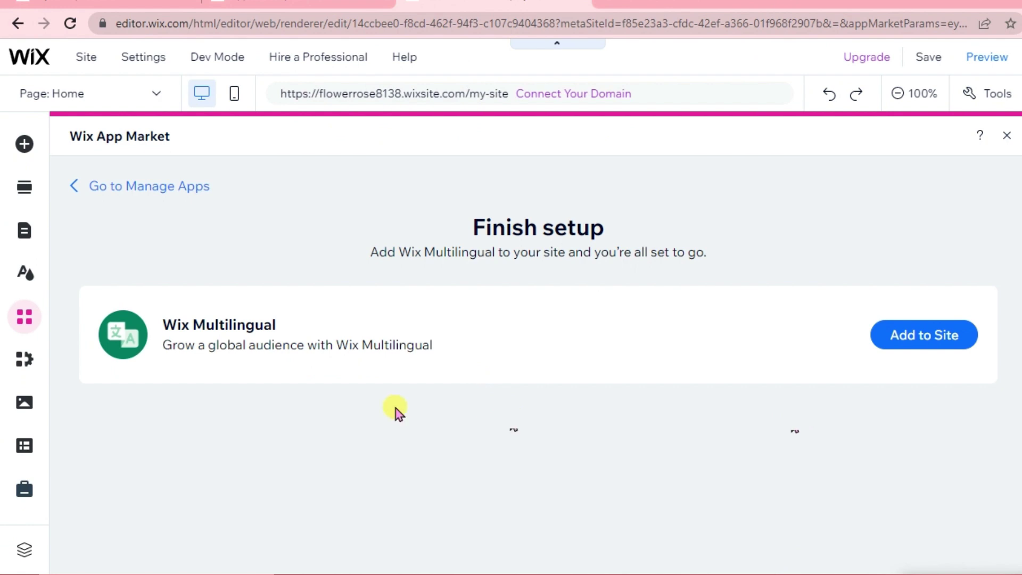
{"action": "left_click", "coordinate": [944, 345]}
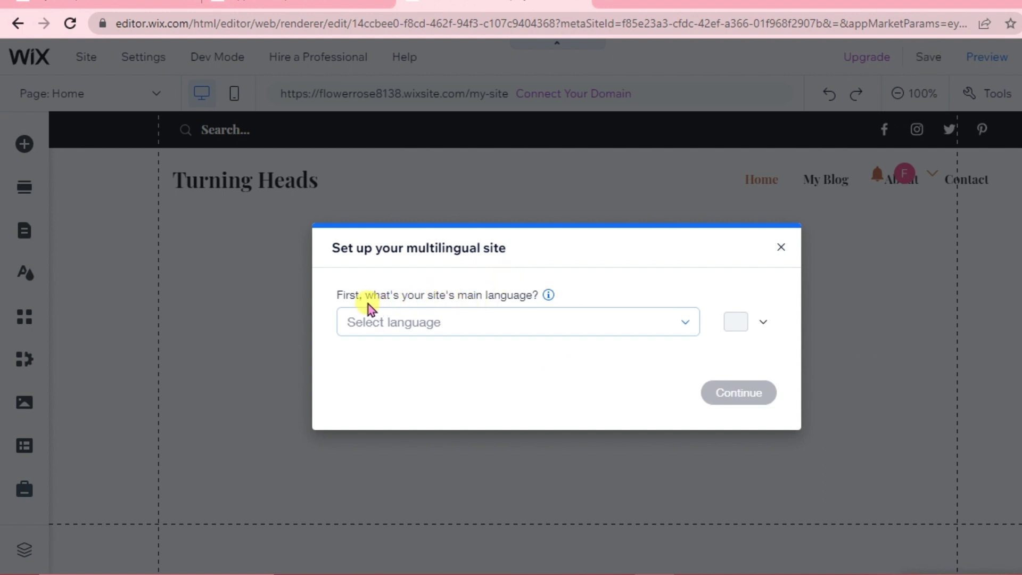
{"action": "left_click", "coordinate": [527, 320]}
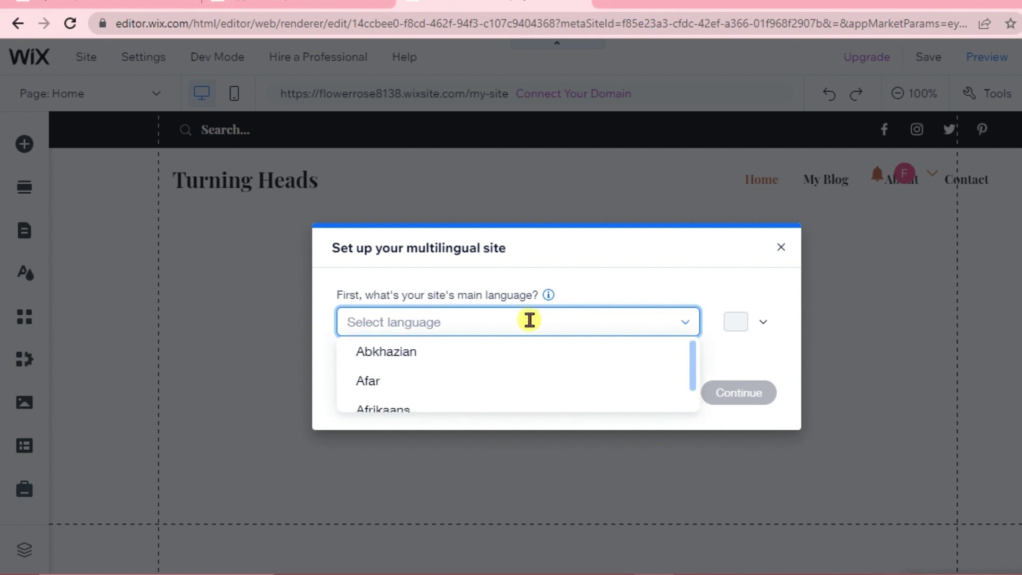
{"action": "type", "text": "english"}
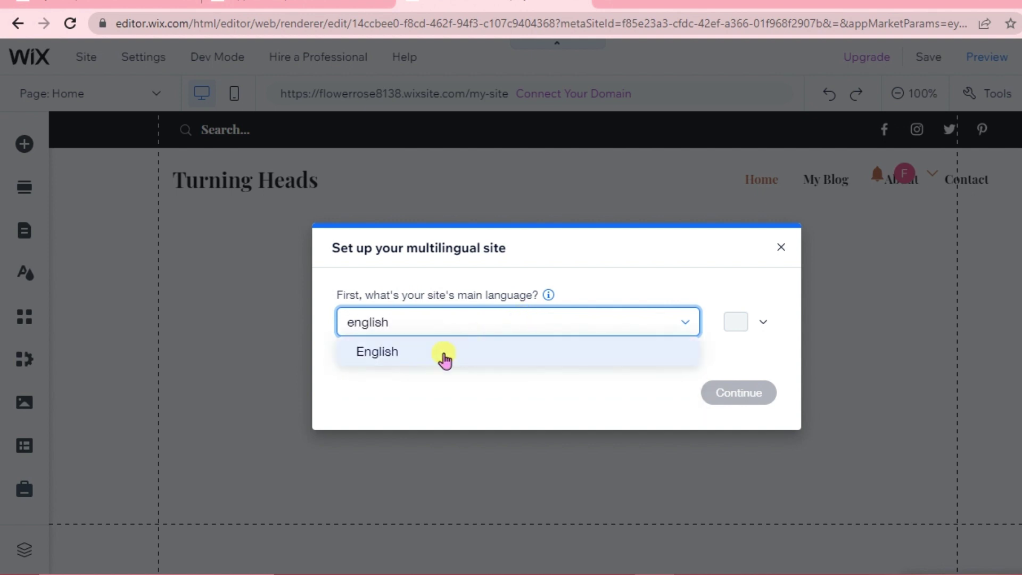
{"action": "left_click", "coordinate": [444, 355]}
Keep the United States flag for English and confirm the main language setup.
{"action": "left_click", "coordinate": [736, 321]}
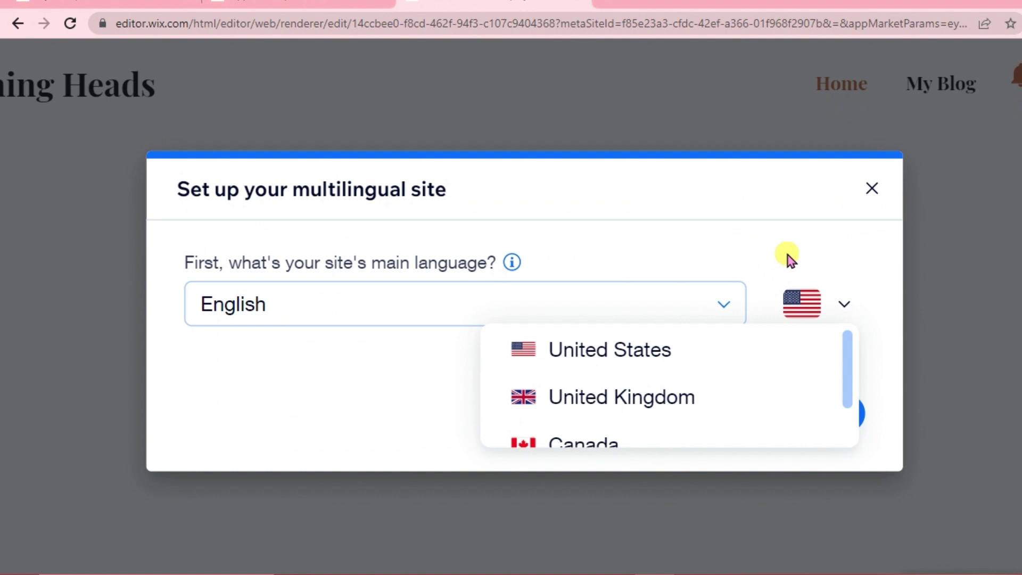
{"action": "left_click", "coordinate": [726, 290]}
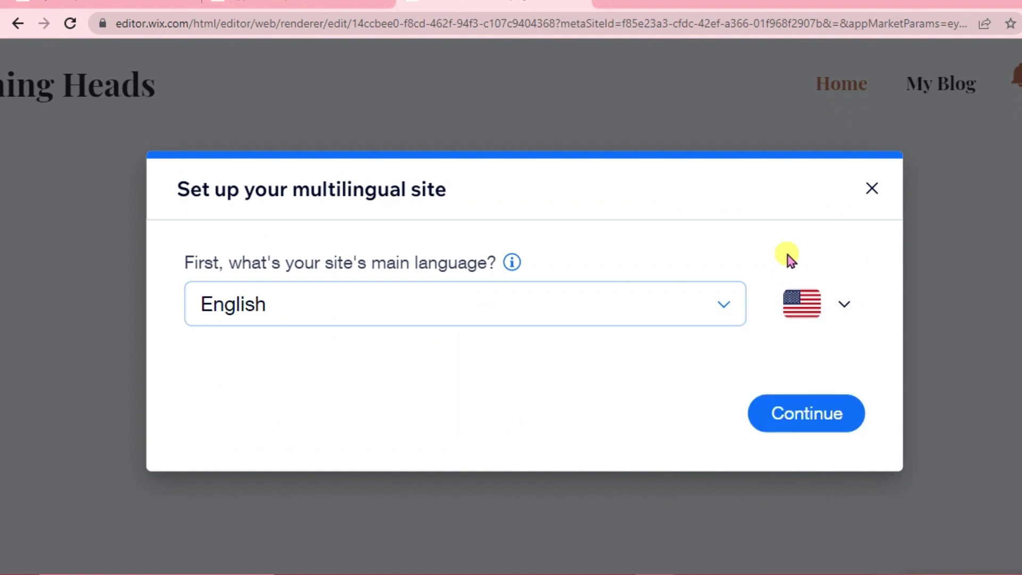
{"action": "left_click", "coordinate": [845, 307]}
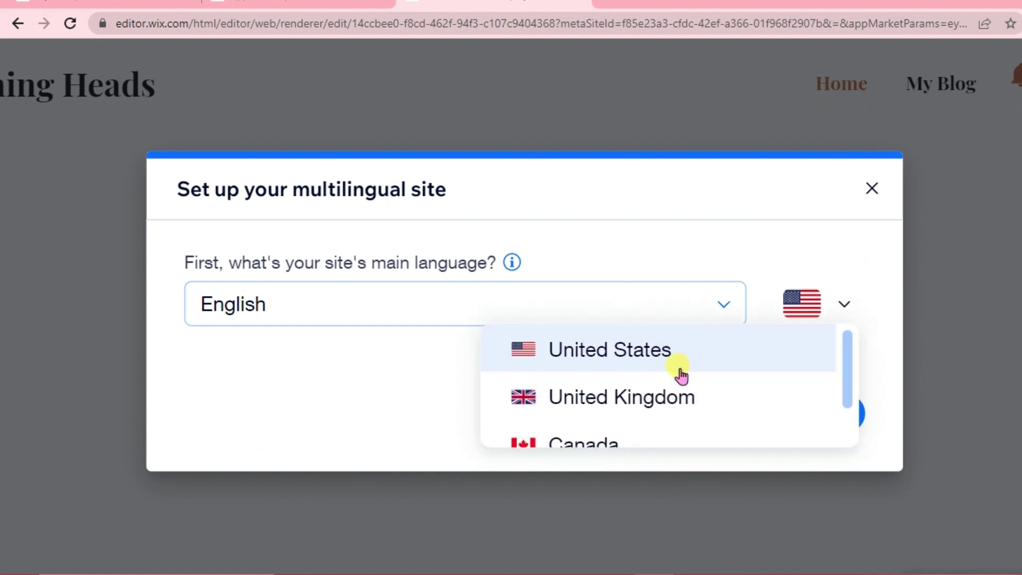
{"action": "scroll", "coordinate": [684, 381], "scroll_direction": "down", "scroll_amount": 1}
{"action": "scroll", "coordinate": [685, 387], "scroll_direction": "up", "scroll_amount": 1}
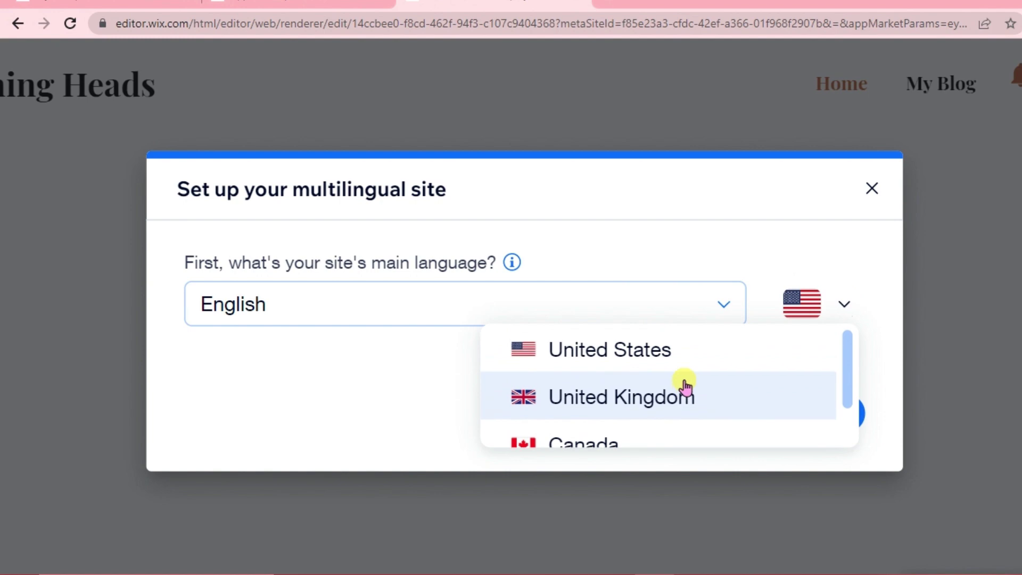
{"action": "left_click", "coordinate": [651, 359]}
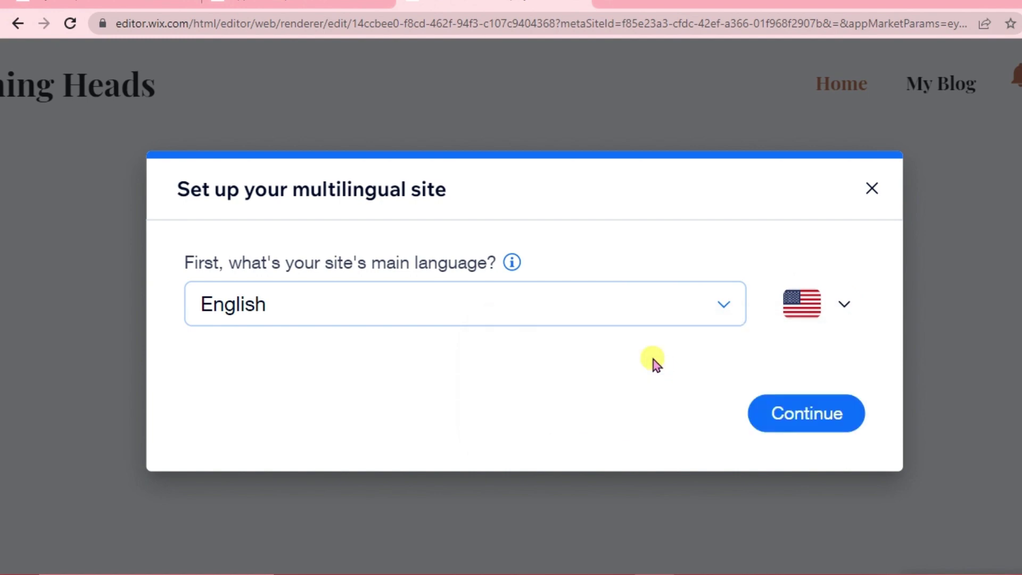
{"action": "left_click", "coordinate": [808, 415]}
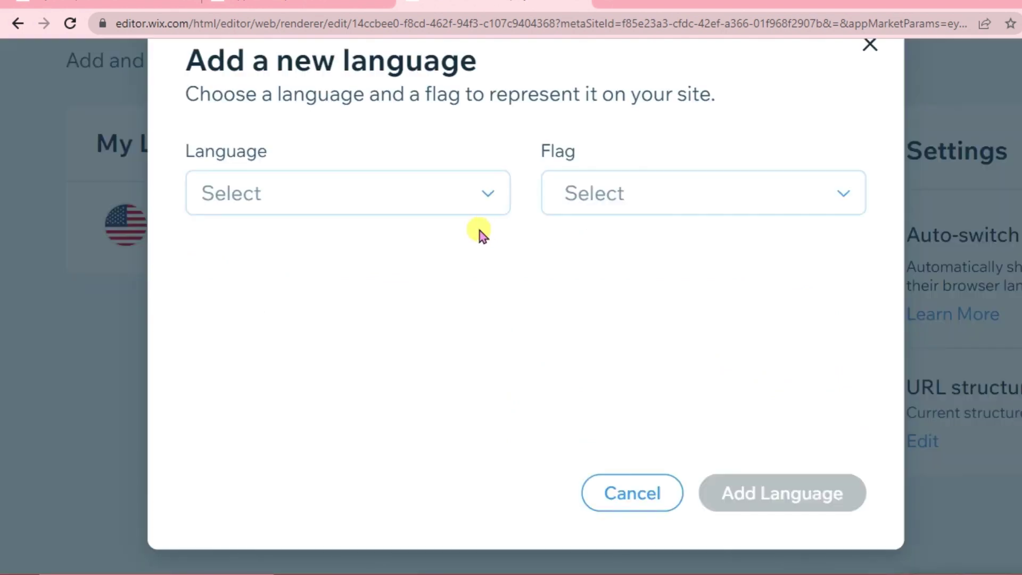
Add Tagalog with the Philippines flag, switching on visibility and Auto-translate.
{"action": "left_click", "coordinate": [487, 201]}
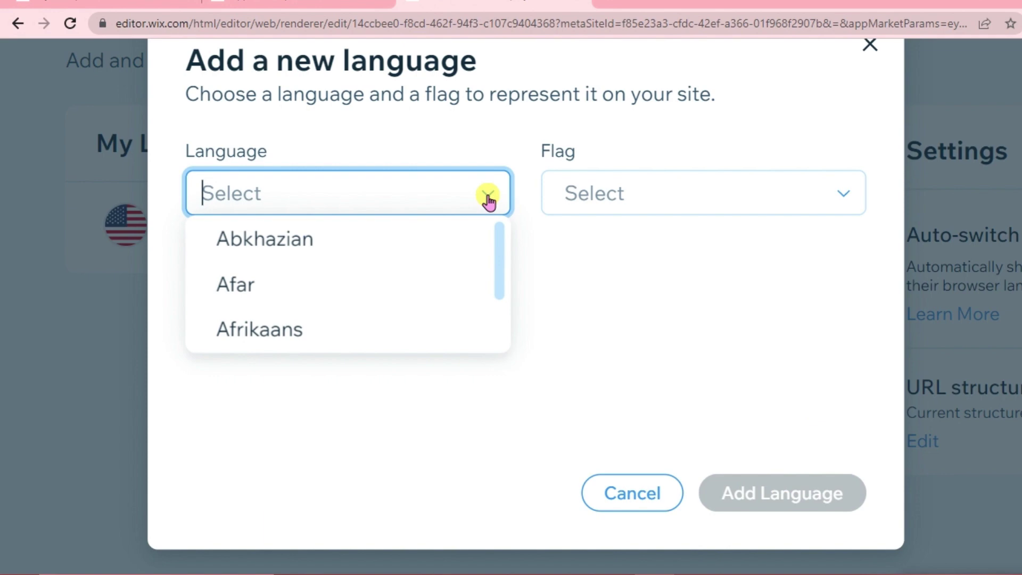
{"action": "type", "text": "tagalog"}
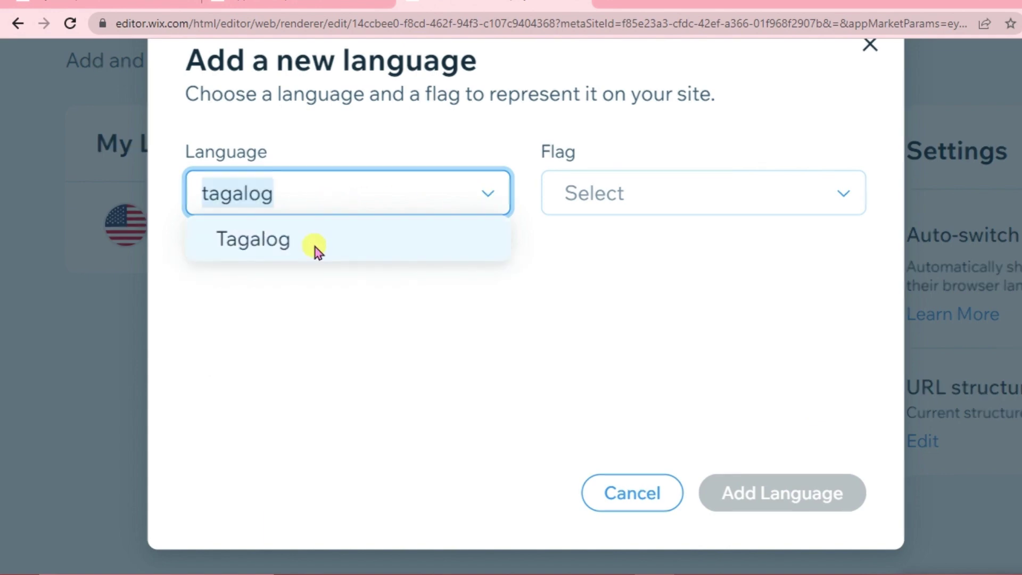
{"action": "left_click", "coordinate": [314, 246]}
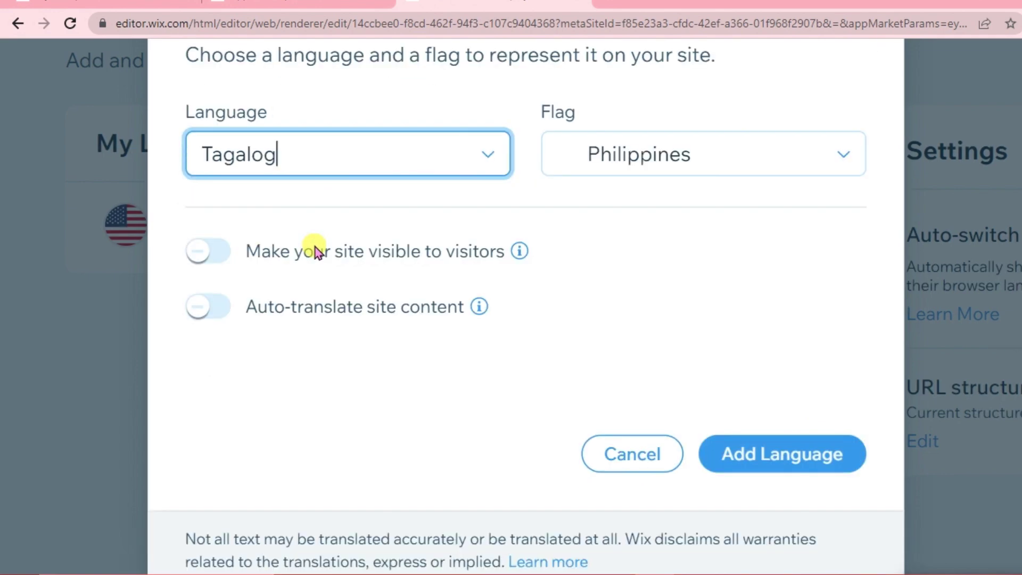
{"action": "left_click", "coordinate": [216, 254]}
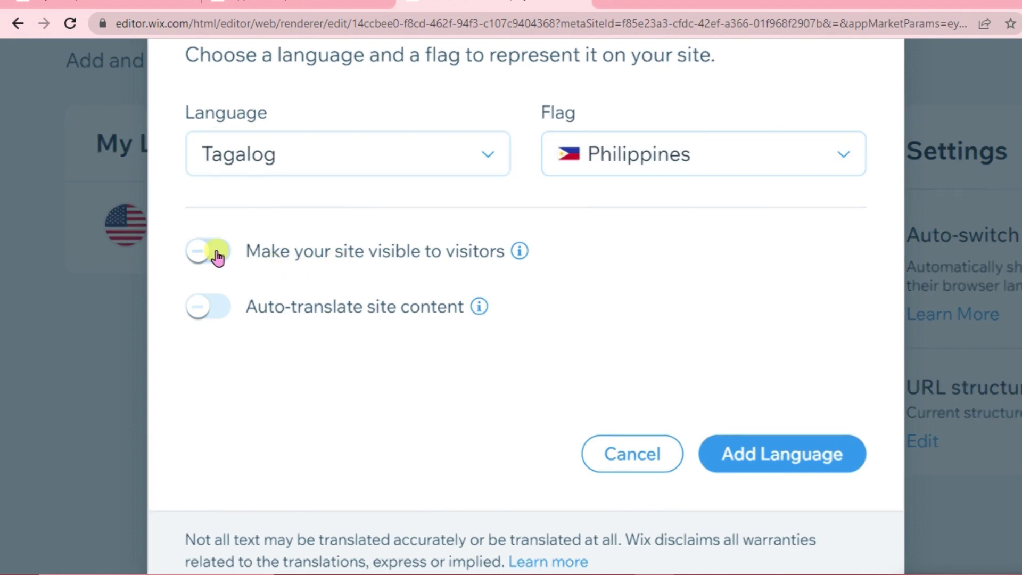
{"action": "left_click", "coordinate": [219, 313]}
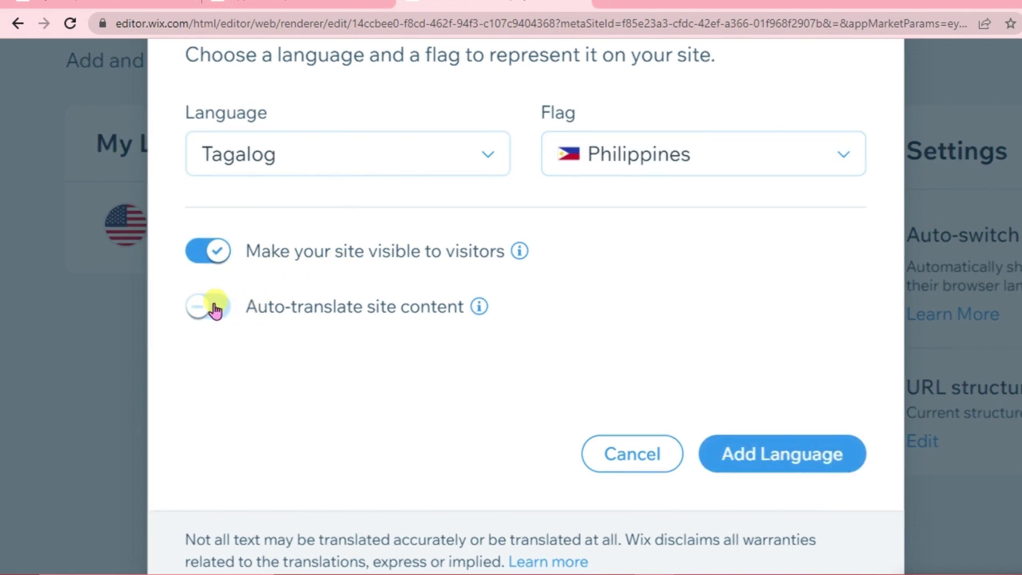
{"action": "left_click", "coordinate": [210, 313]}
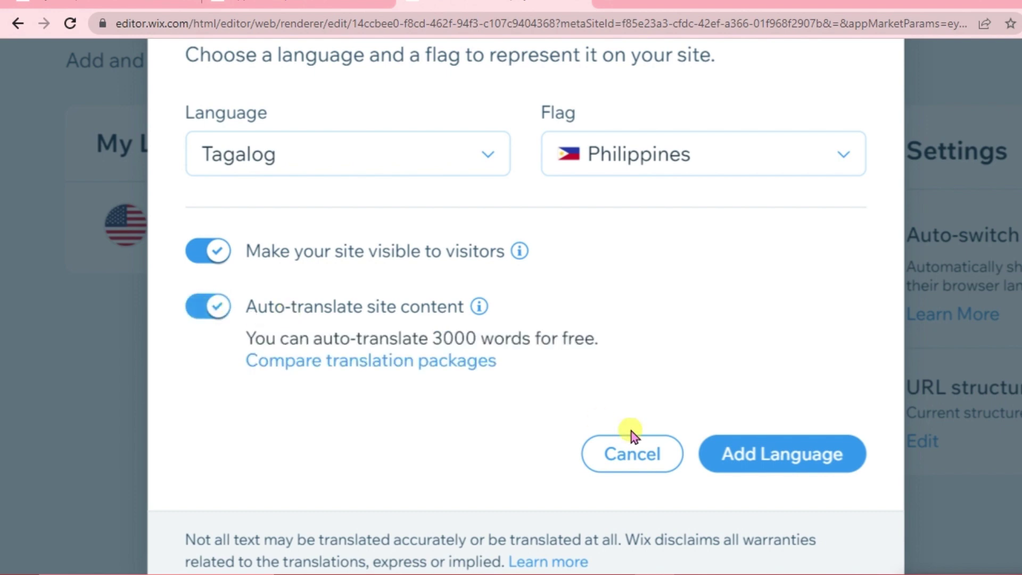
{"action": "left_click", "coordinate": [783, 457]}
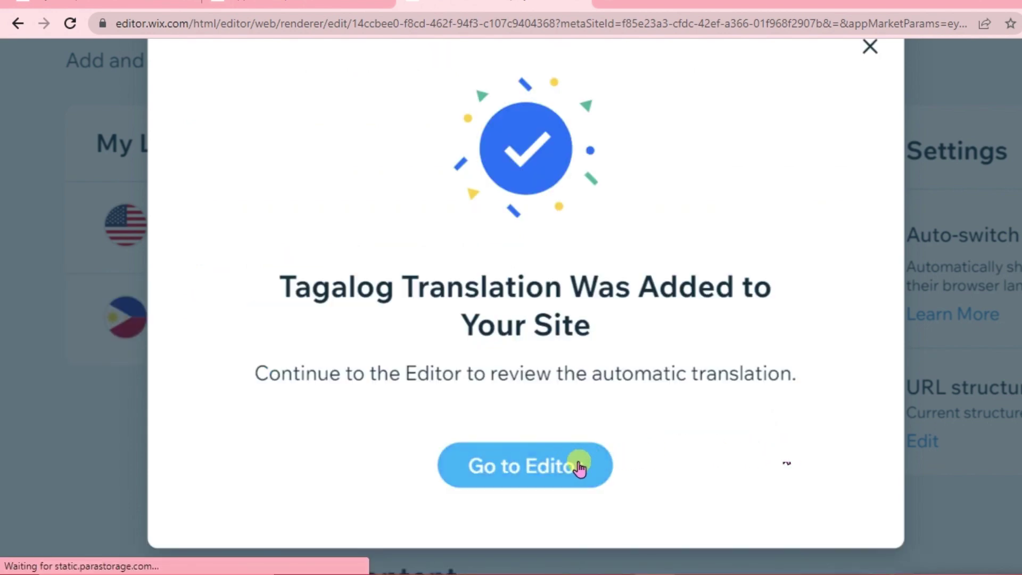
Return to the editor and open the EN switcher listing English and Tagalog.
{"action": "left_click", "coordinate": [552, 463]}
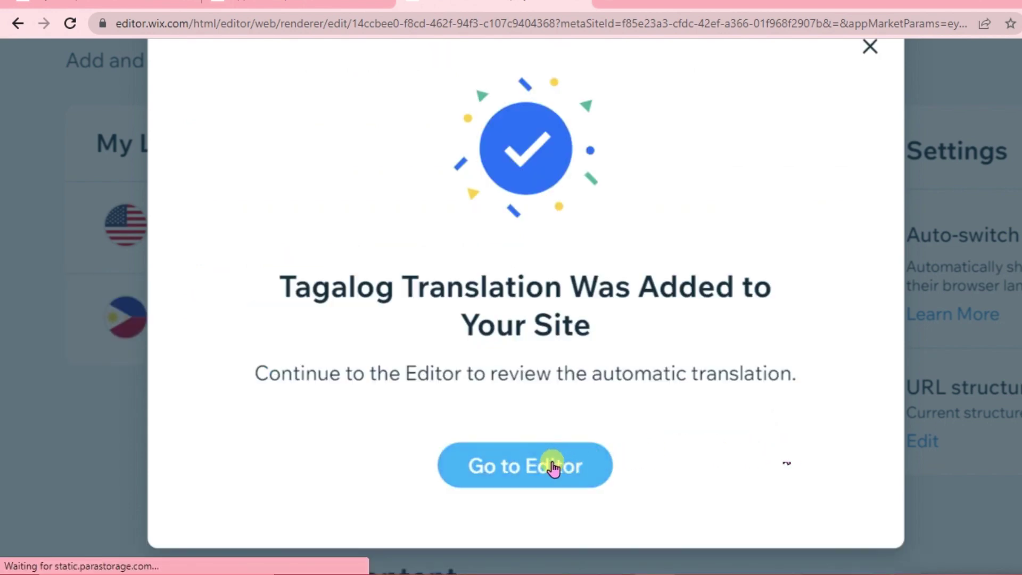
{"action": "left_click", "coordinate": [520, 466]}
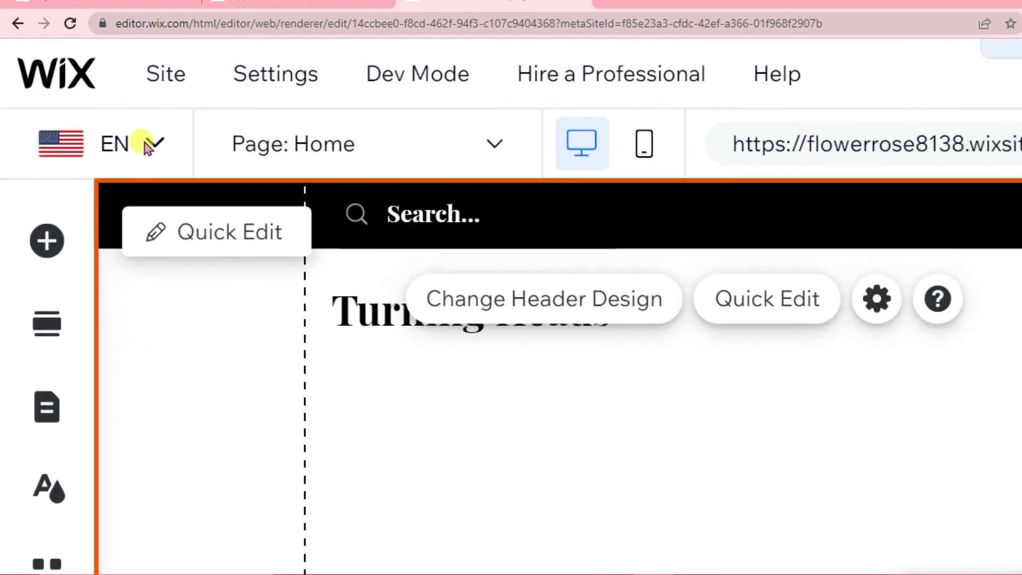
{"action": "left_click", "coordinate": [153, 151]}
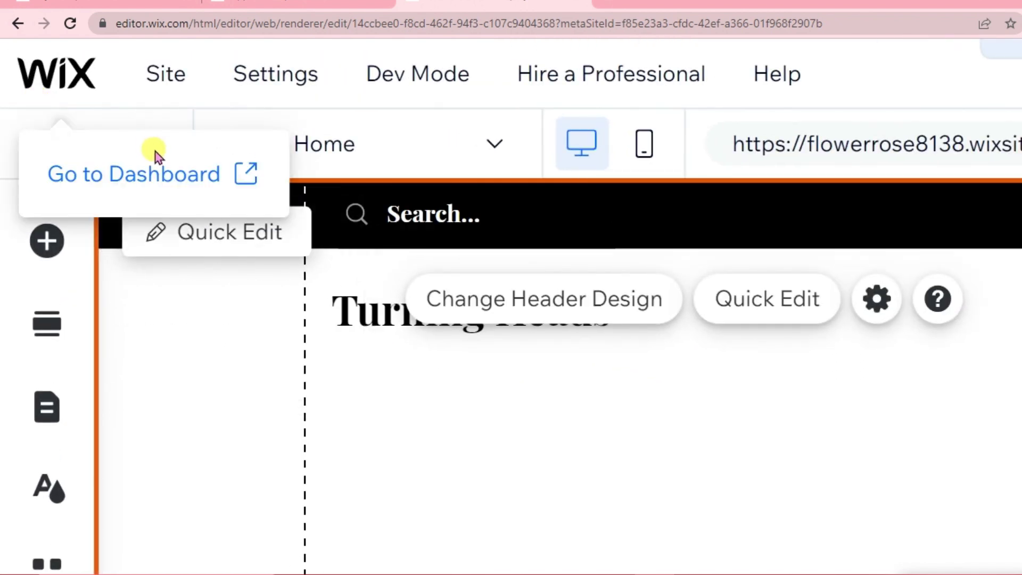
{"action": "left_click", "coordinate": [151, 157]}
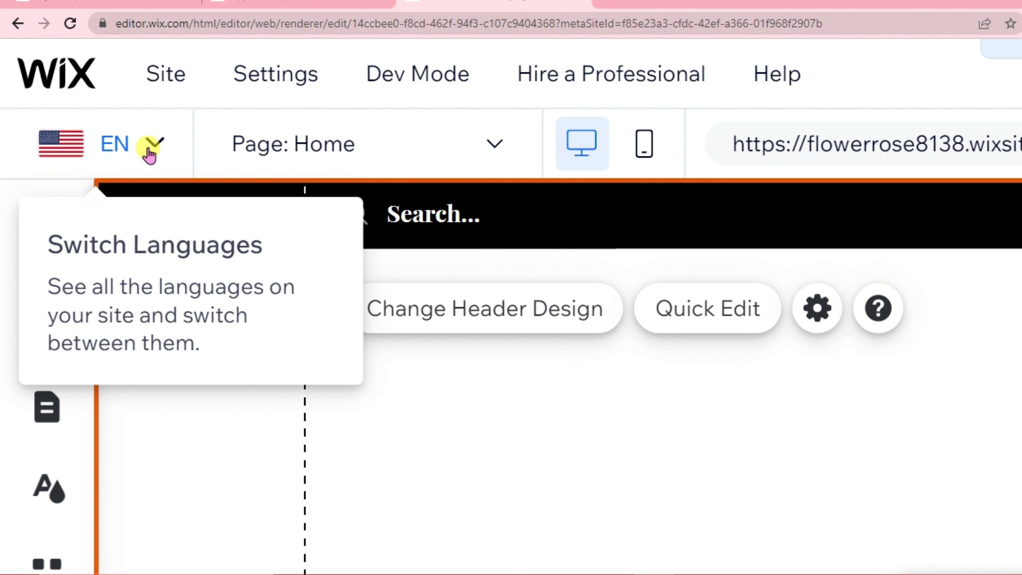
{"action": "left_click", "coordinate": [151, 154]}
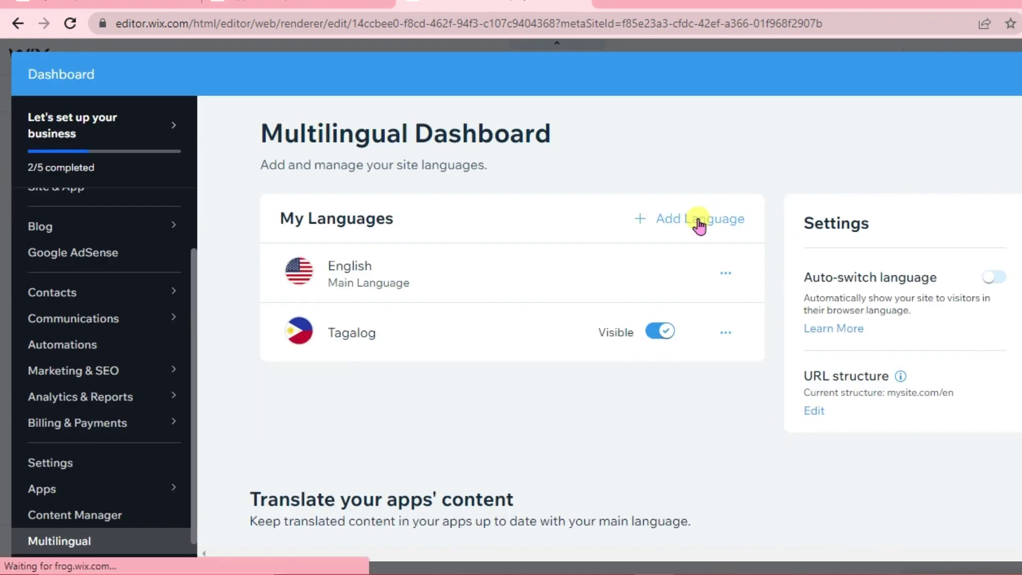
Add Spanish with the Spain flag, switching on visibility and auto-translate.
{"action": "left_click", "coordinate": [677, 223]}
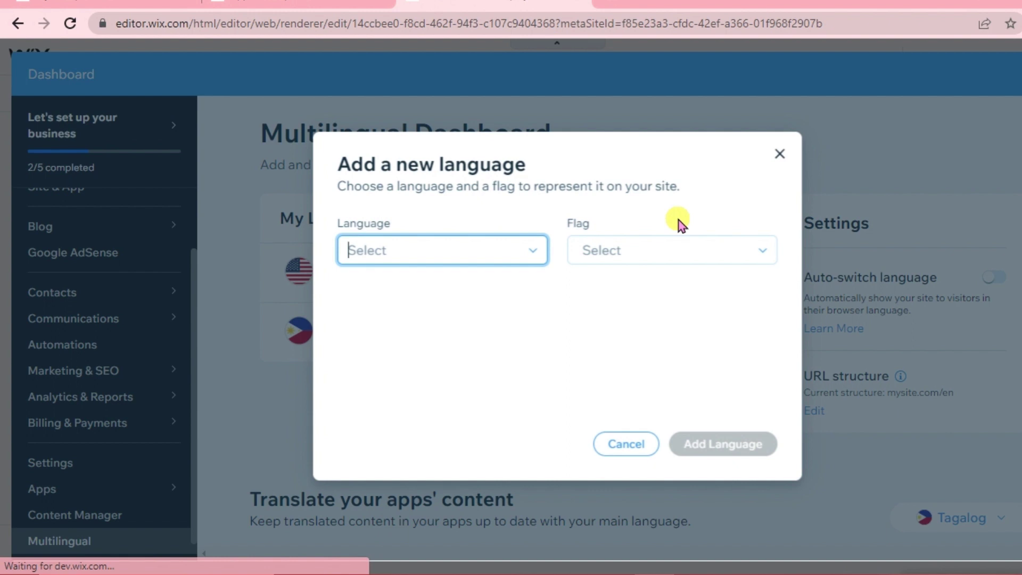
{"action": "type", "text": "spanish"}
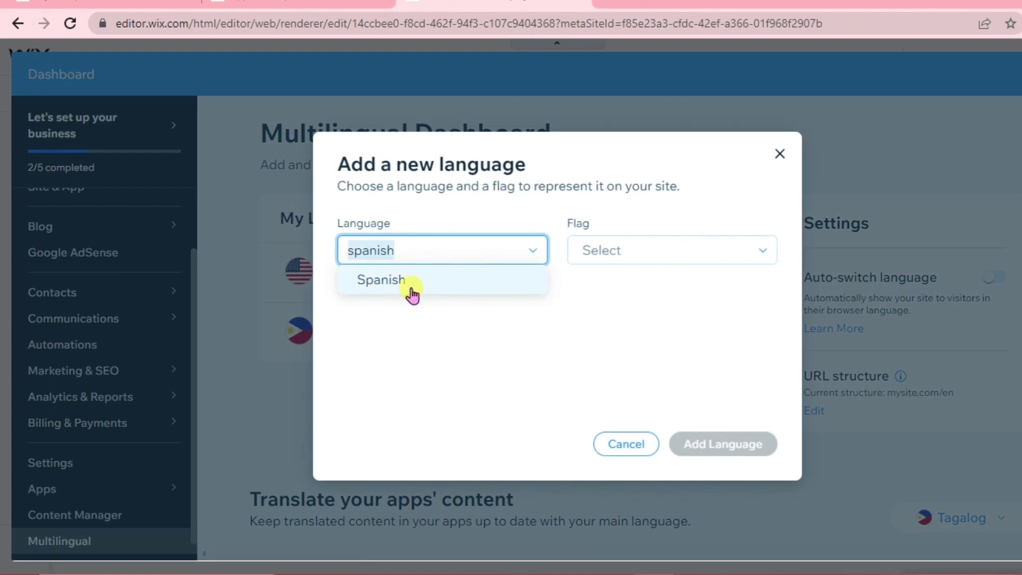
{"action": "left_click", "coordinate": [410, 289]}
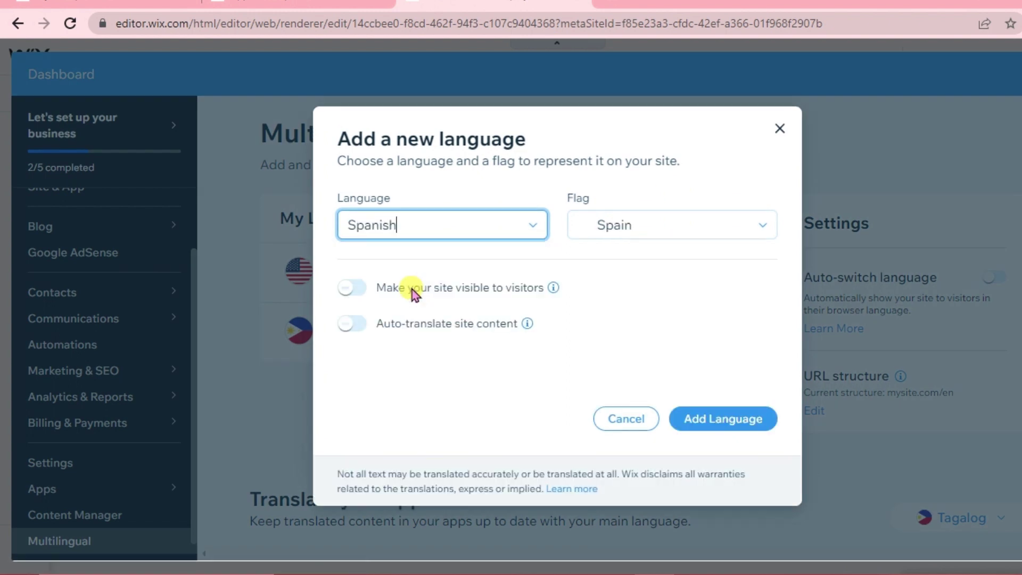
{"action": "left_click", "coordinate": [636, 227]}
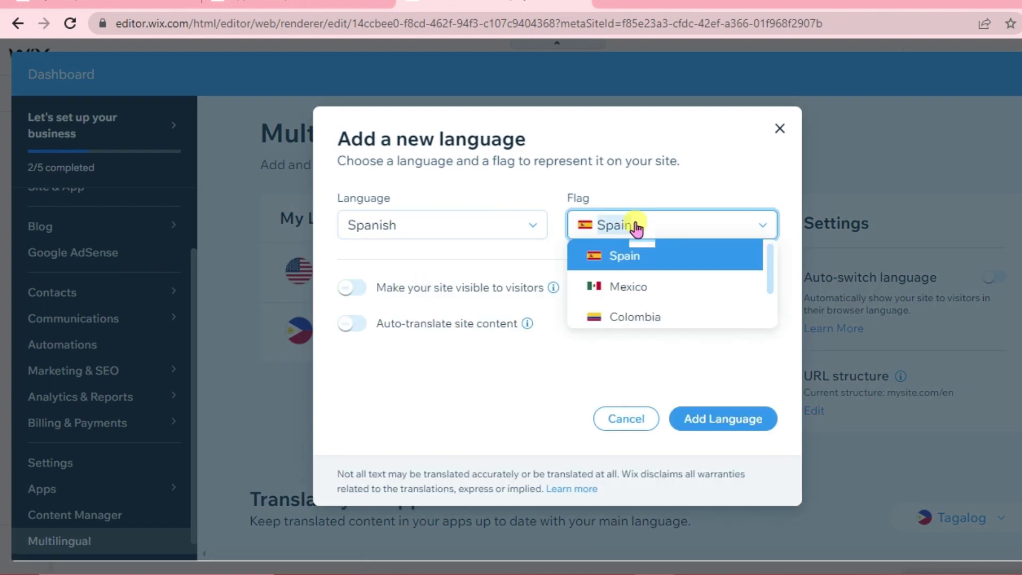
{"action": "left_click", "coordinate": [626, 261]}
{"action": "left_click", "coordinate": [369, 289]}
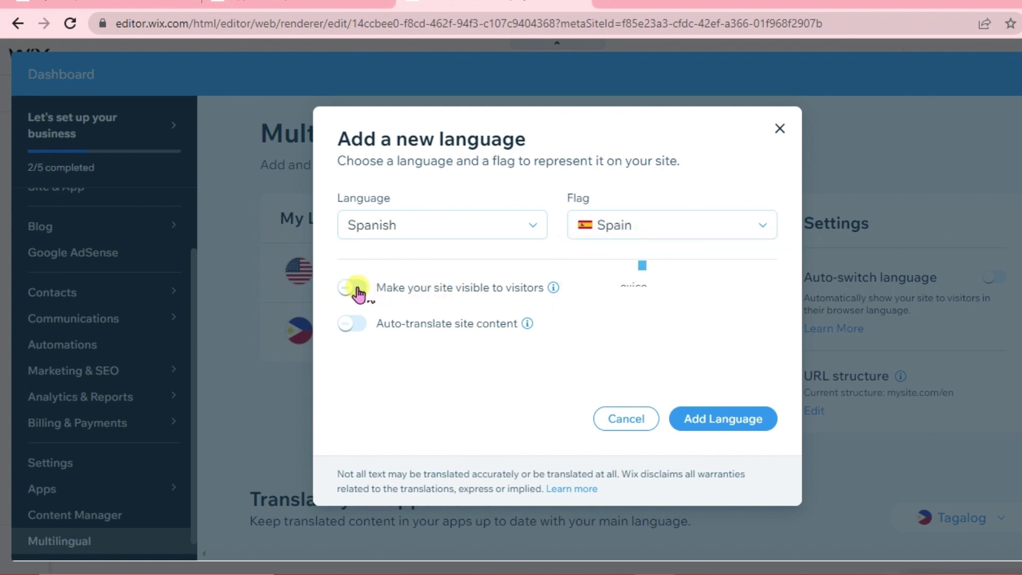
{"action": "left_click", "coordinate": [352, 288]}
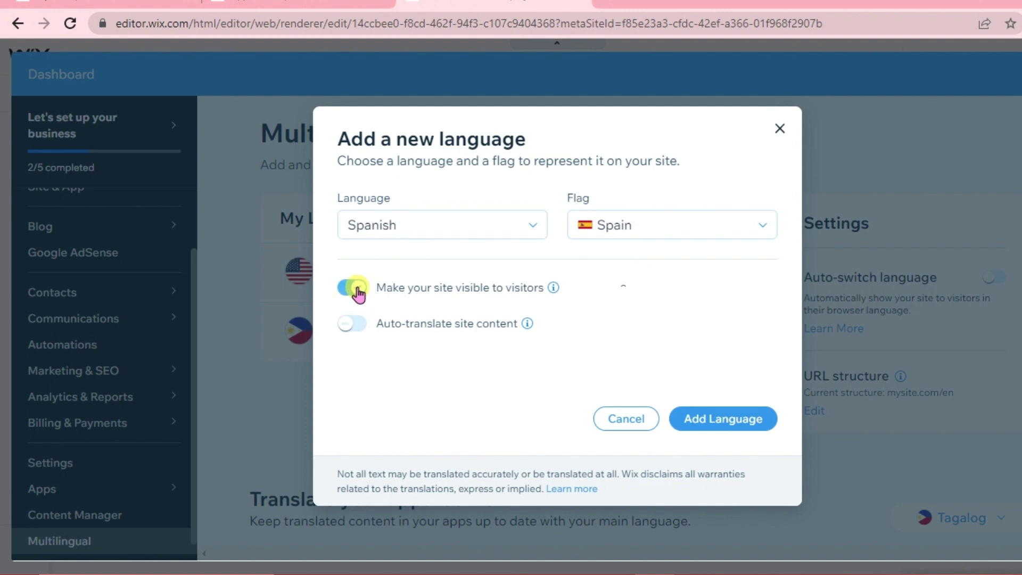
{"action": "left_click", "coordinate": [352, 325]}
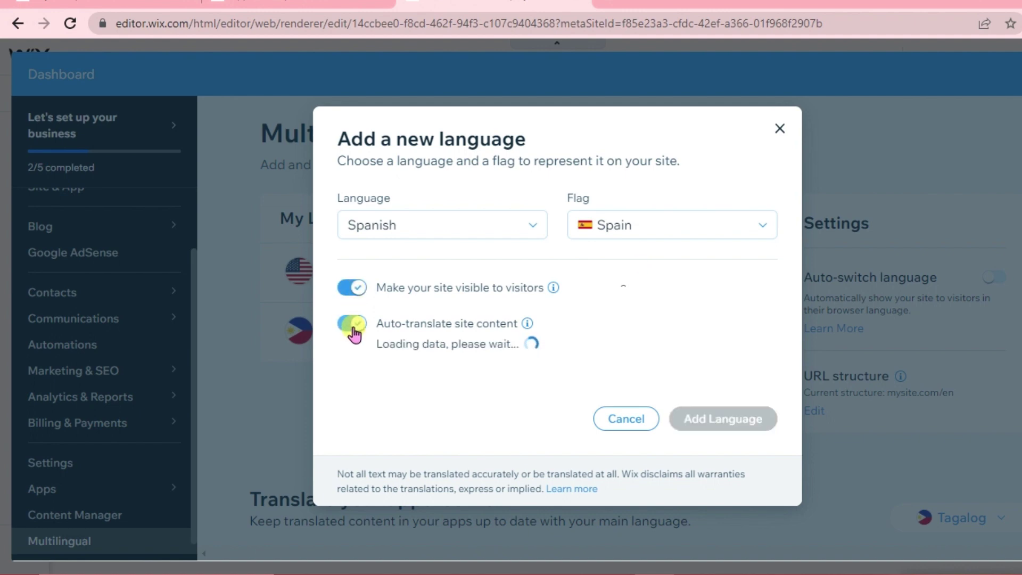
{"action": "left_click", "coordinate": [717, 420]}
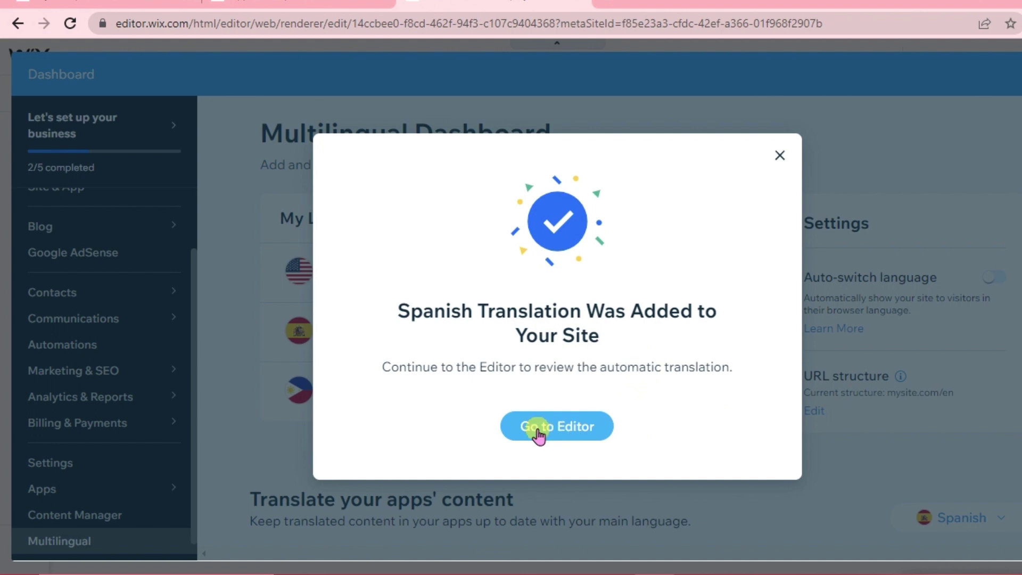
Open the Language Menu's Layout settings, try Horizontal, and keep the Dropdown type.
{"action": "left_click", "coordinate": [577, 423]}
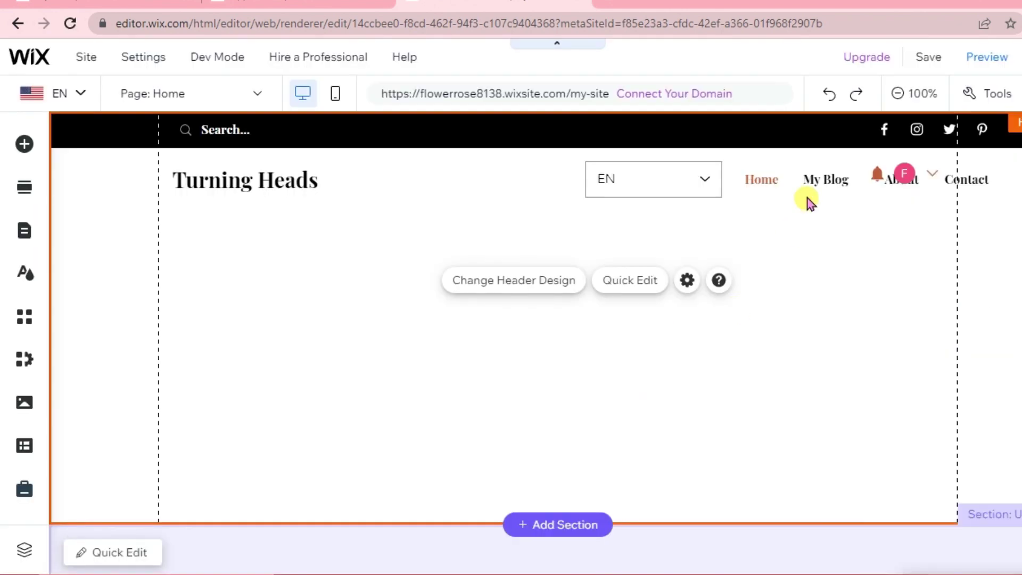
{"action": "left_click", "coordinate": [708, 178]}
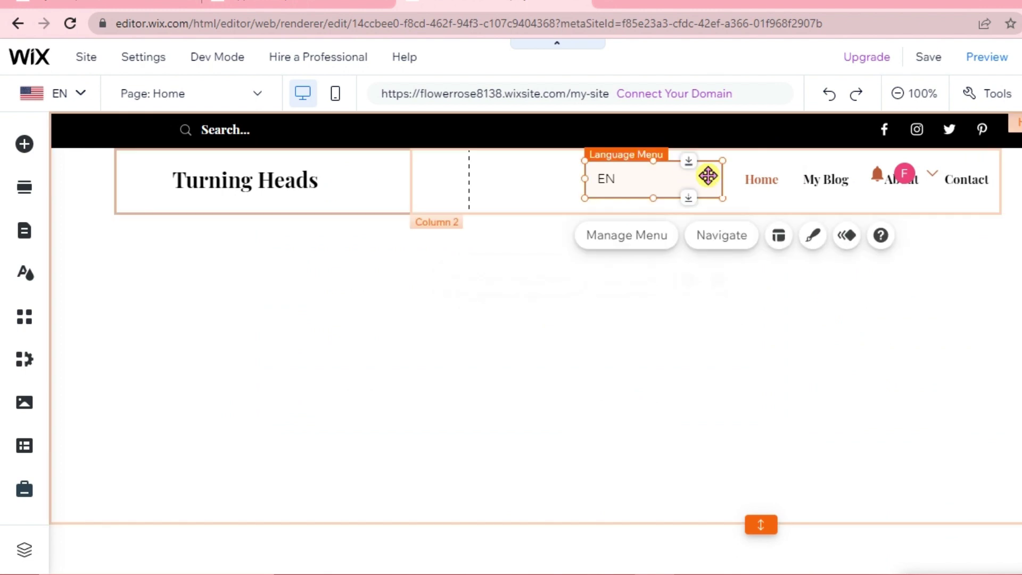
{"action": "left_click", "coordinate": [774, 237]}
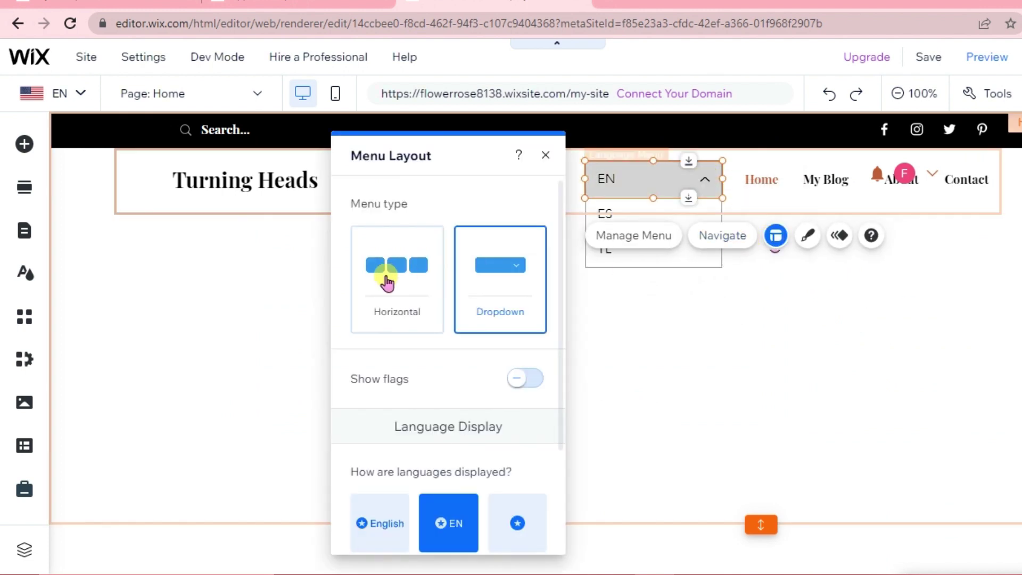
{"action": "left_click", "coordinate": [386, 281]}
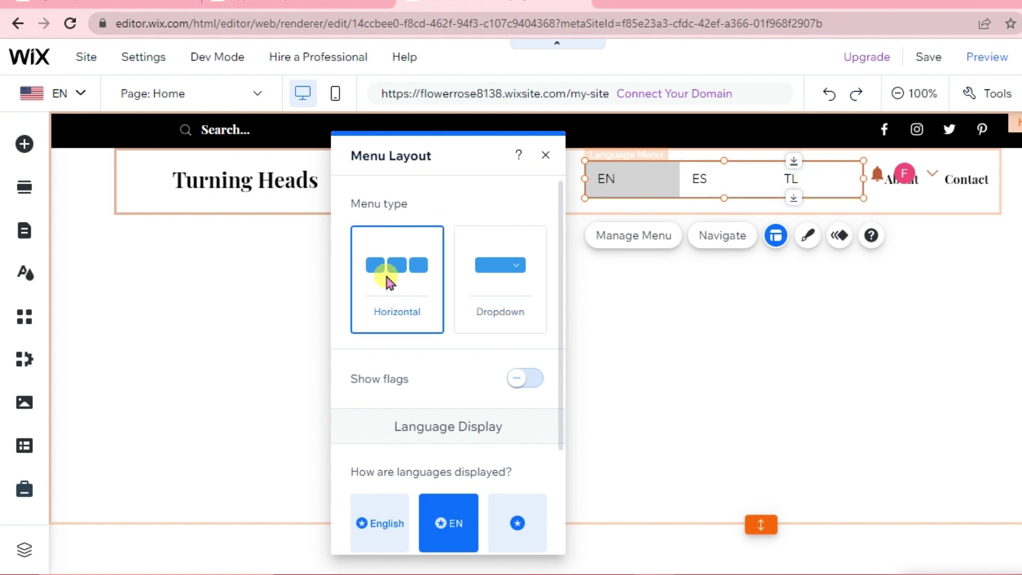
{"action": "left_click", "coordinate": [495, 305]}
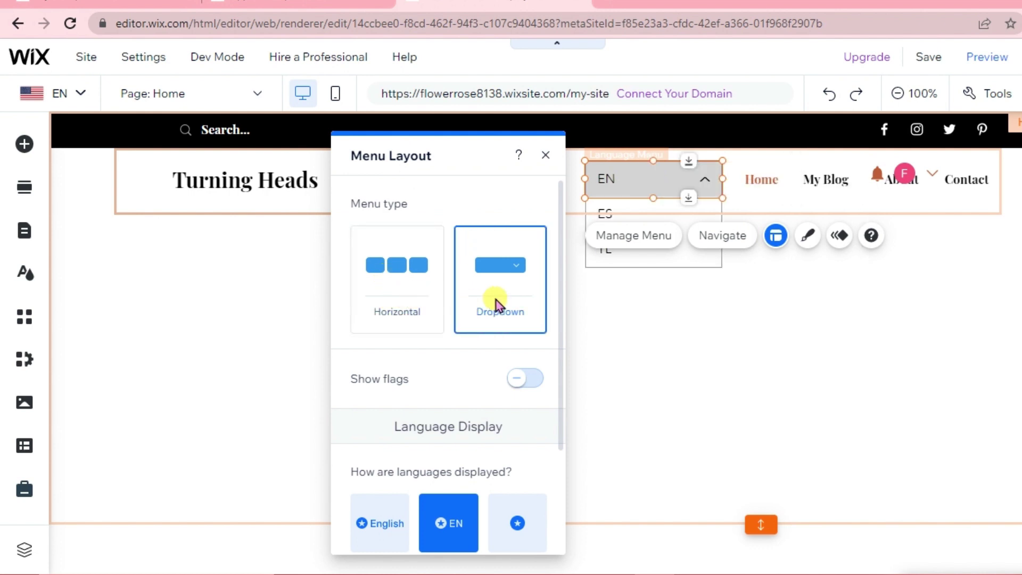
{"action": "scroll", "coordinate": [445, 401], "scroll_direction": "down", "scroll_amount": 3}
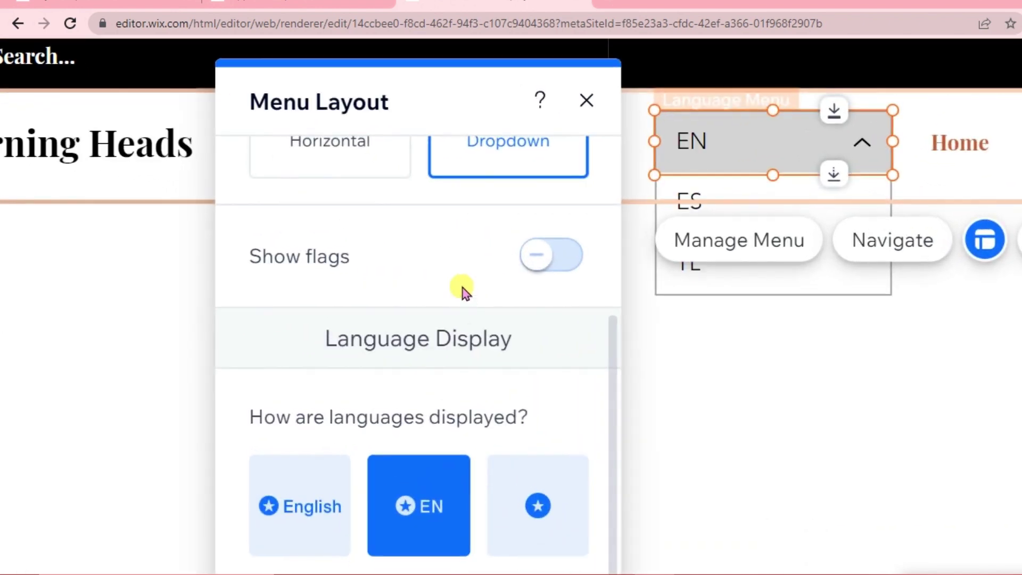
Turn on Show flags, choose the Circle flag style, and set flag size to 21 px.
{"action": "left_click", "coordinate": [544, 261]}
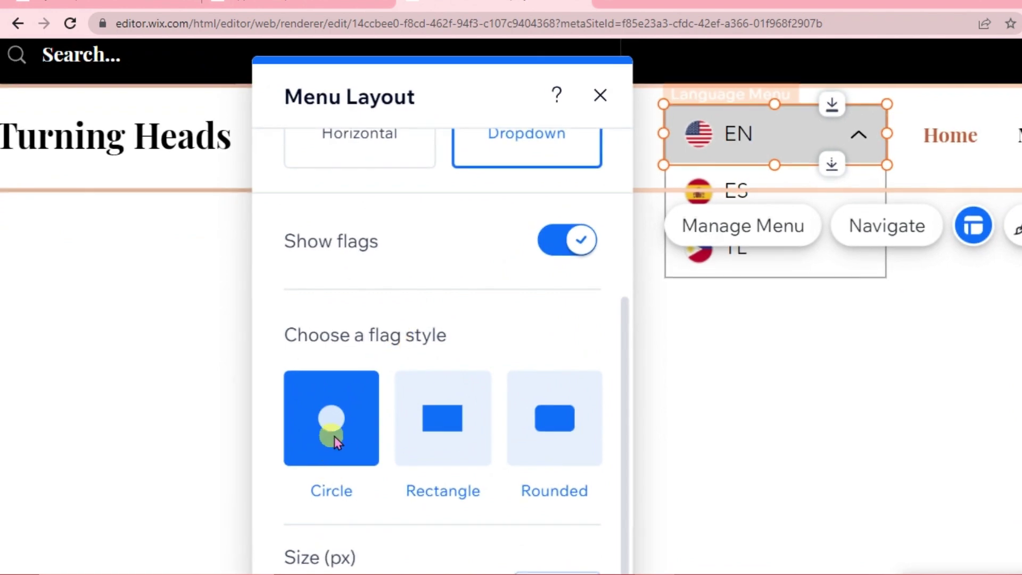
{"action": "left_click", "coordinate": [432, 446]}
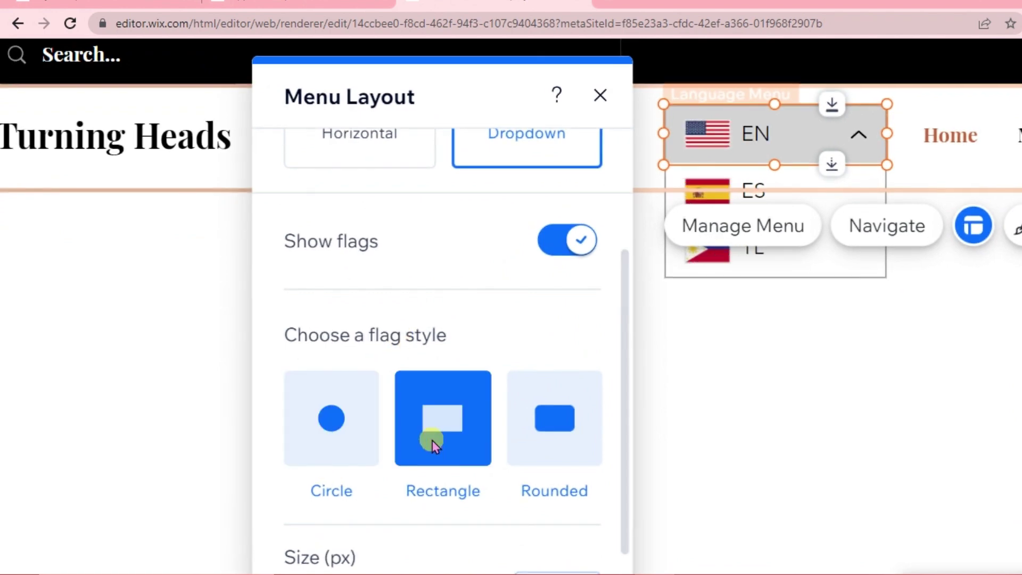
{"action": "left_click", "coordinate": [572, 440]}
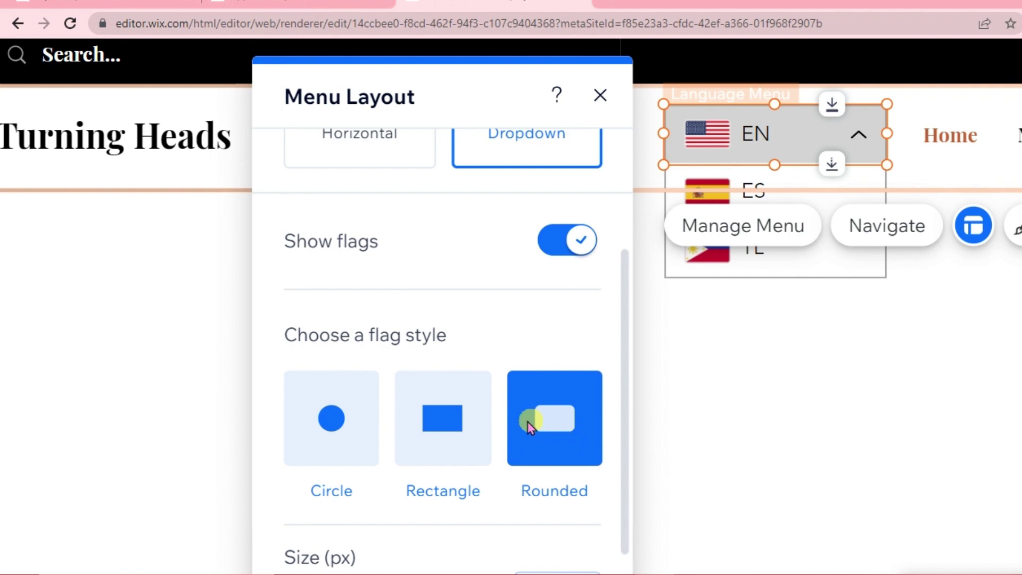
{"action": "left_click", "coordinate": [320, 428]}
{"action": "scroll", "coordinate": [346, 468], "scroll_direction": "down", "scroll_amount": 5}
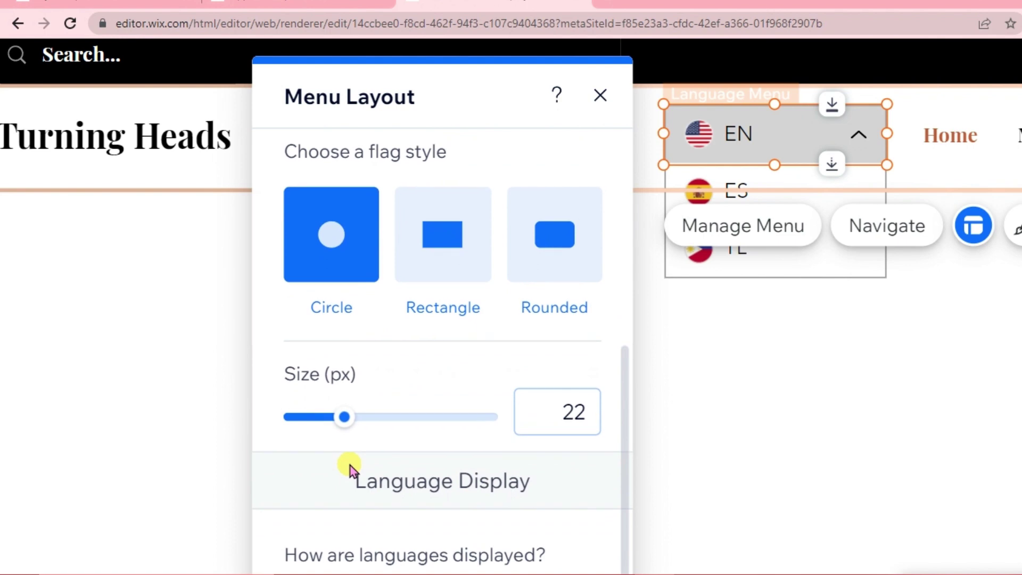
{"action": "mouse_move", "coordinate": [344, 358]}
{"action": "left_mouse_down"}
{"action": "mouse_move", "coordinate": [321, 366]}
{"action": "mouse_move", "coordinate": [336, 365]}
{"action": "left_mouse_up"}
{"action": "left_click", "coordinate": [394, 365]}
{"action": "scroll", "coordinate": [406, 413], "scroll_direction": "down", "scroll_amount": 5}
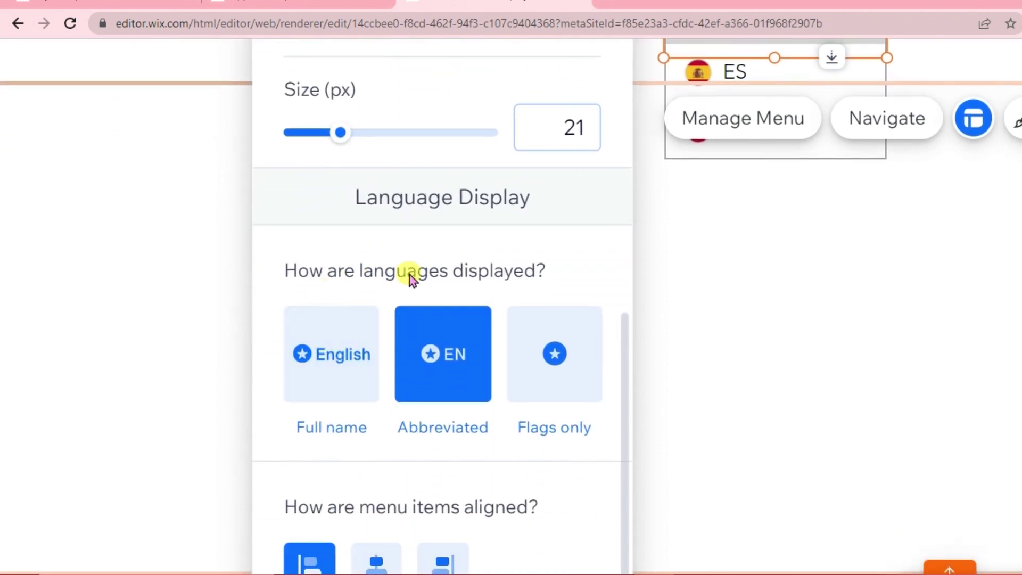
Set the language menu's Language Display to Full name after trying Abbreviated and Flags only.
{"action": "left_click", "coordinate": [331, 343]}
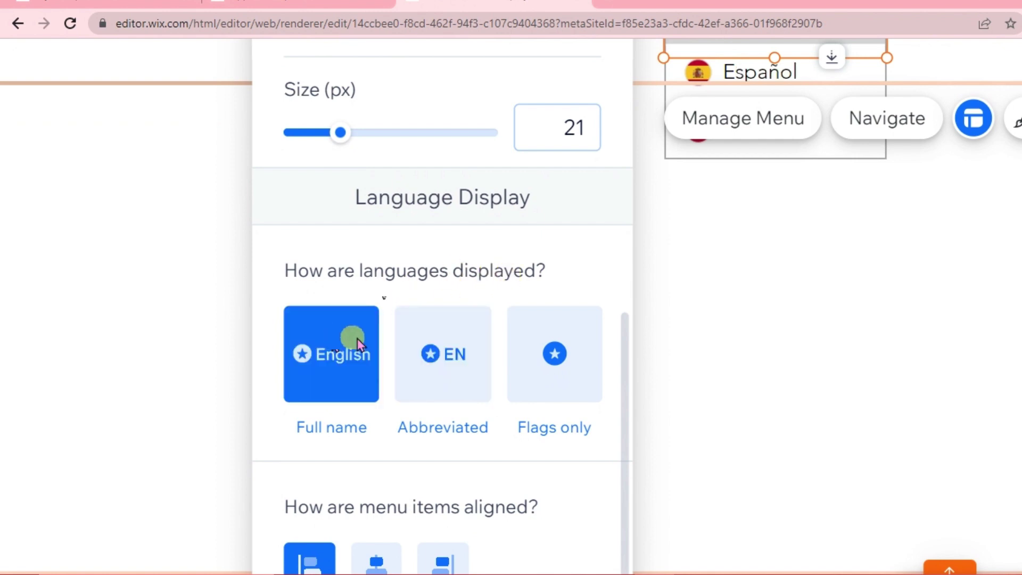
{"action": "left_click", "coordinate": [446, 346]}
{"action": "left_click", "coordinate": [558, 351]}
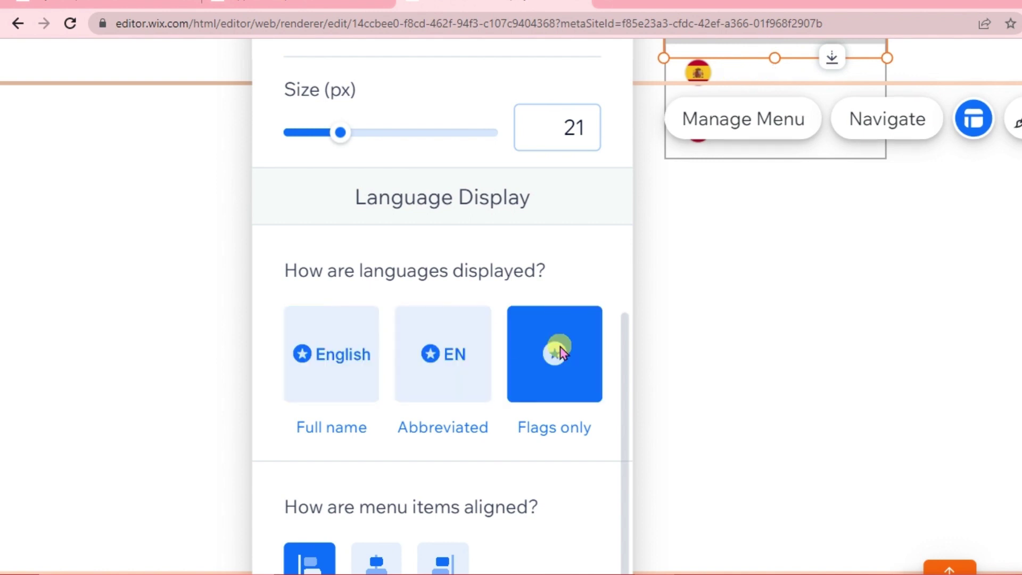
{"action": "left_click", "coordinate": [331, 354]}
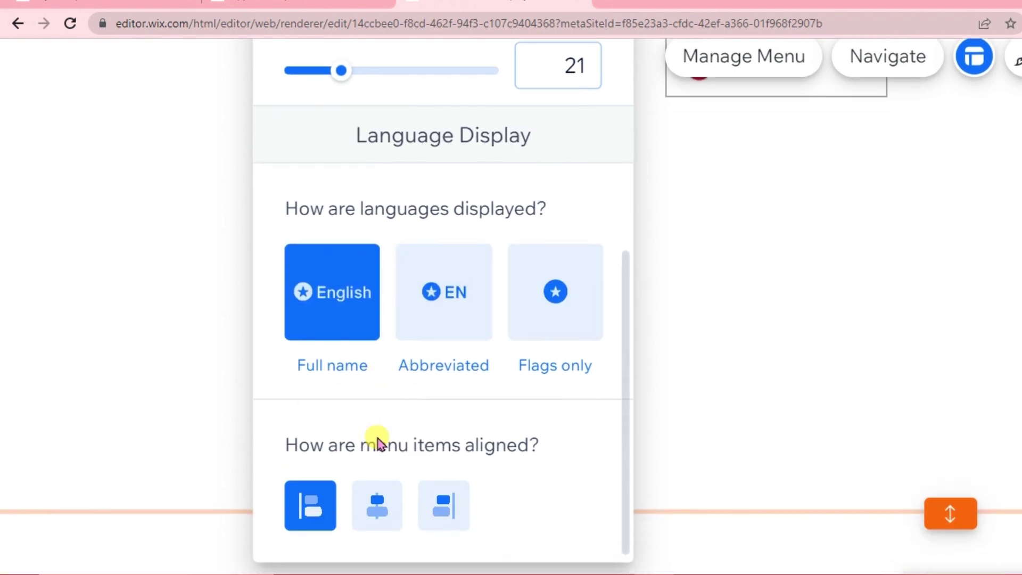
{"action": "scroll", "coordinate": [377, 433], "scroll_direction": "down", "scroll_amount": 2}
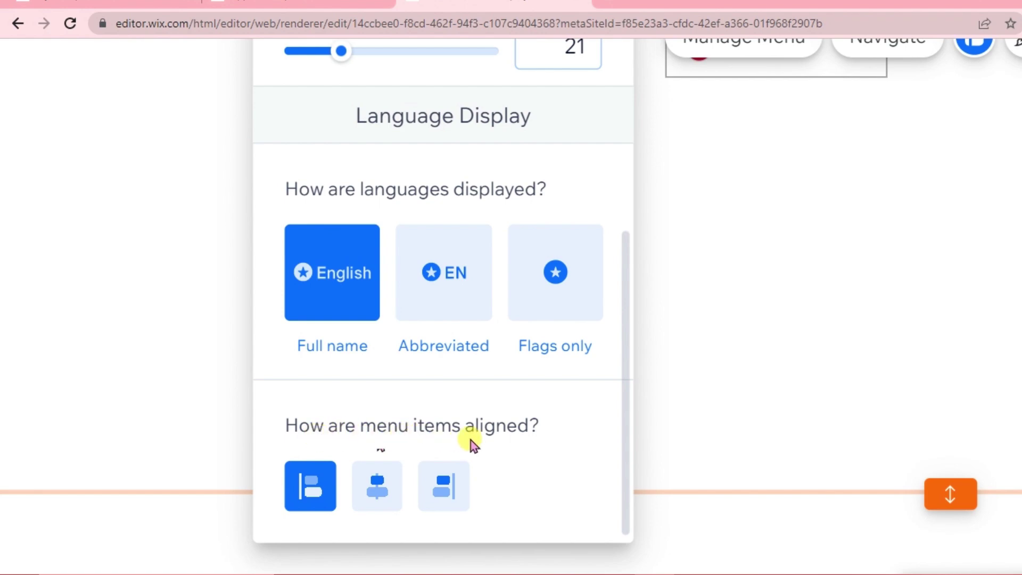
{"action": "scroll", "coordinate": [380, 484], "scroll_direction": "up", "scroll_amount": 1}
{"action": "scroll", "coordinate": [394, 490], "scroll_direction": "down", "scroll_amount": 1}
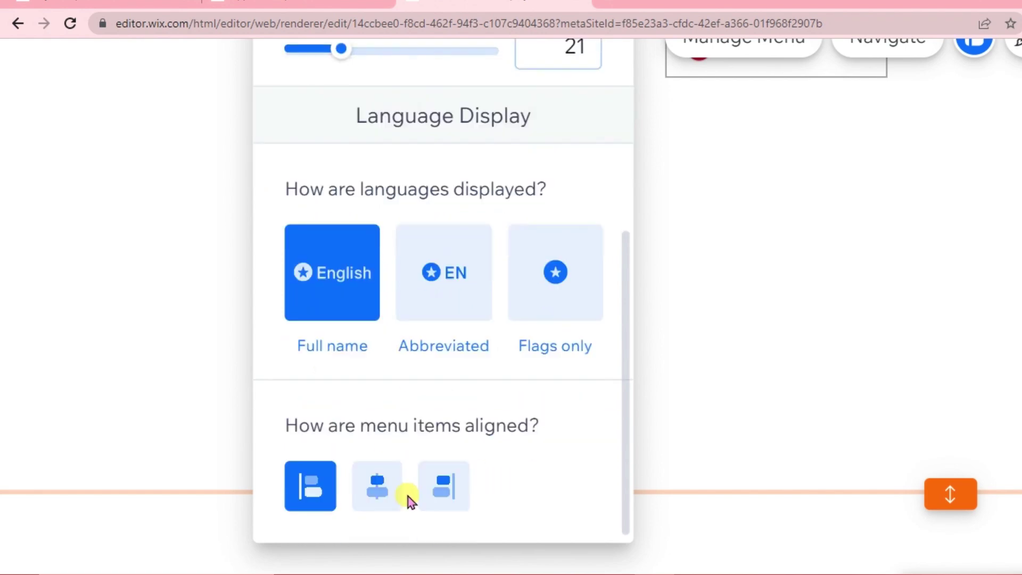
{"action": "scroll", "coordinate": [449, 347], "scroll_direction": "up", "scroll_amount": 10}
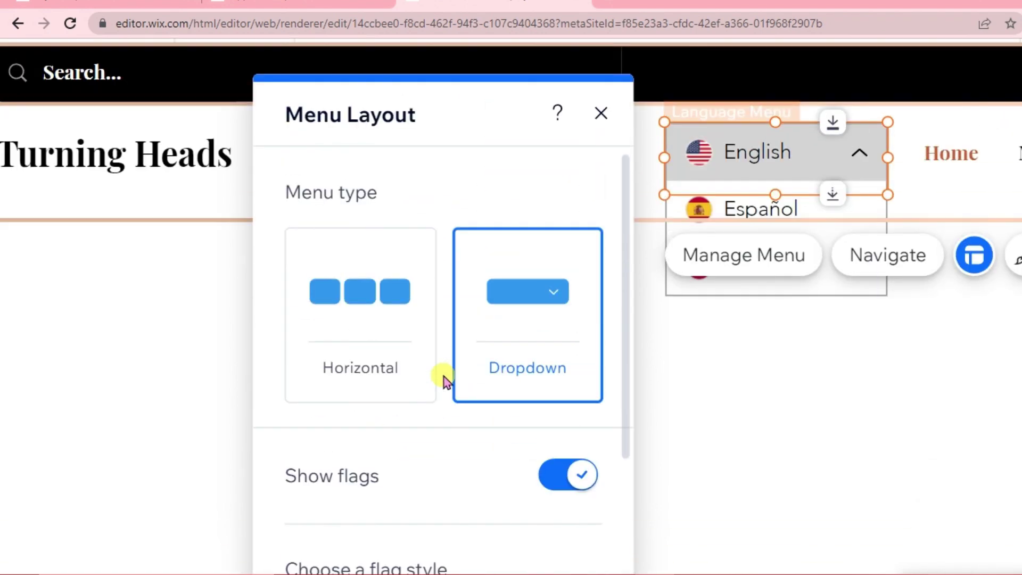
Close the layout panel, preview the site, and expand the English/Español/Tagalog language dropdown.
{"action": "left_click", "coordinate": [811, 375]}
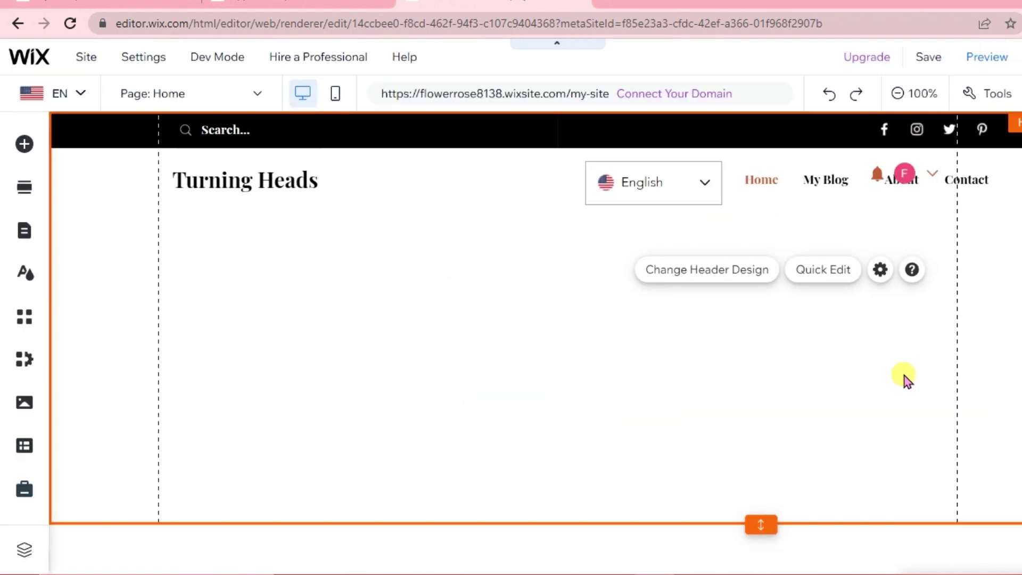
{"action": "left_click", "coordinate": [986, 60]}
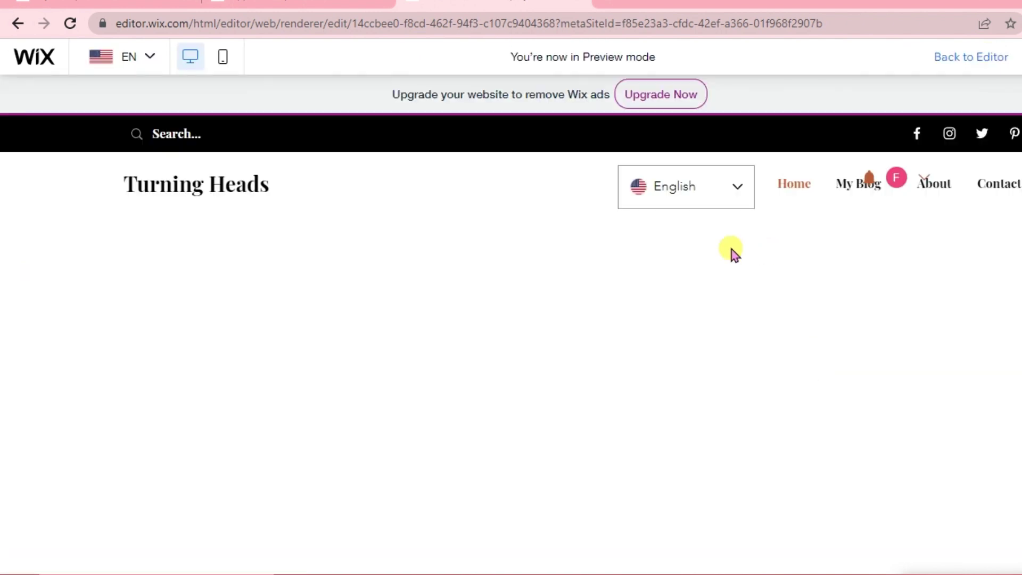
{"action": "left_click", "coordinate": [739, 188]}
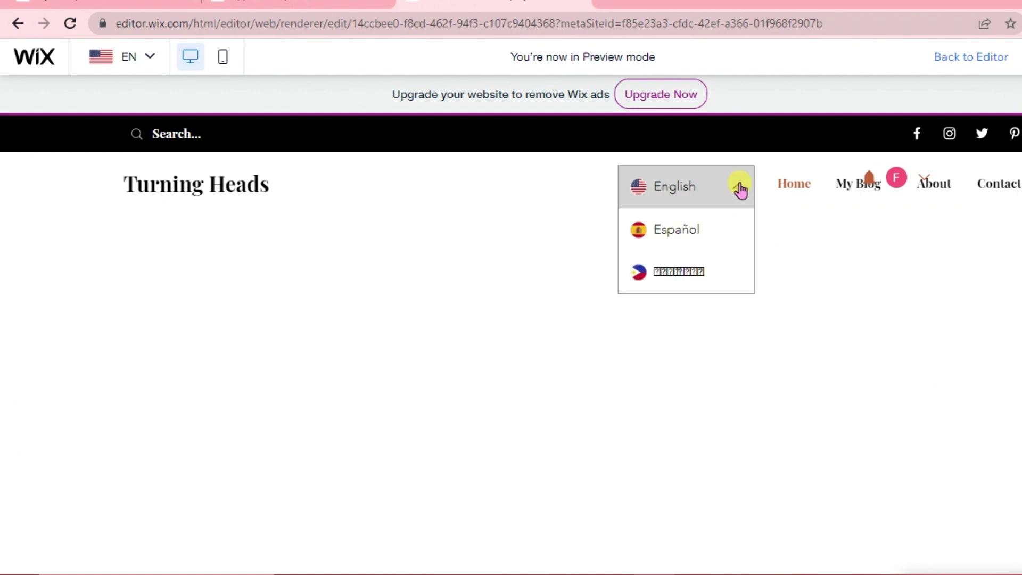